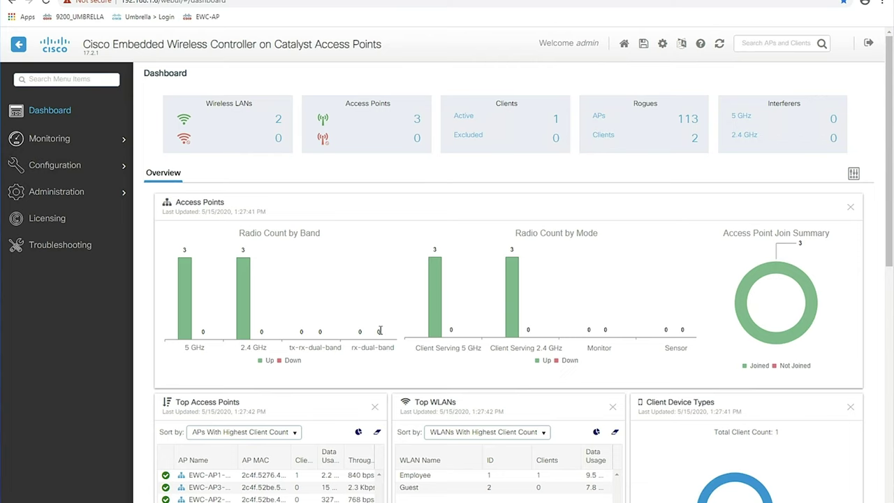
Step: Switch to the Cisco Umbrella dashboard and show the API token details for Legacy Network Devices
left_click(202, 0)
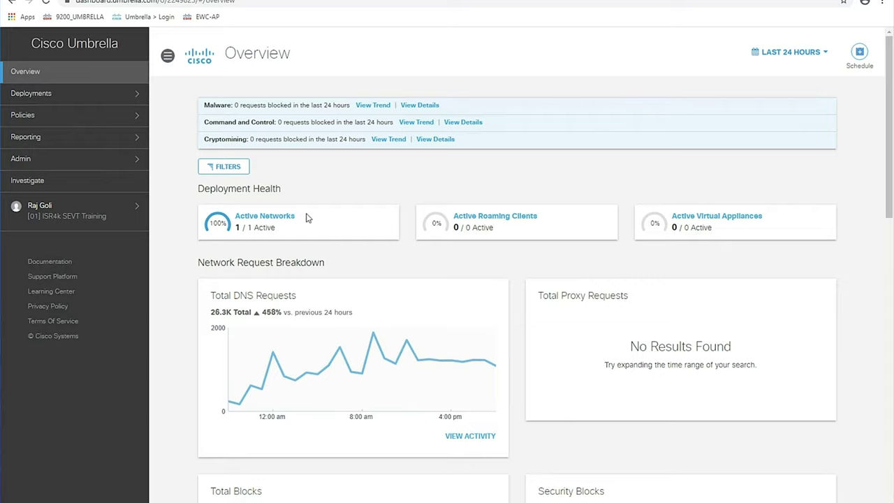
left_click(98, 160)
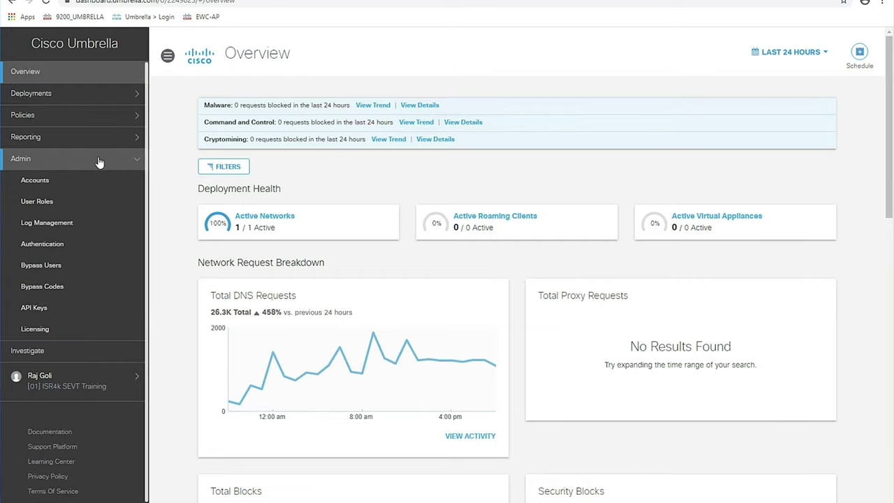
left_click(93, 309)
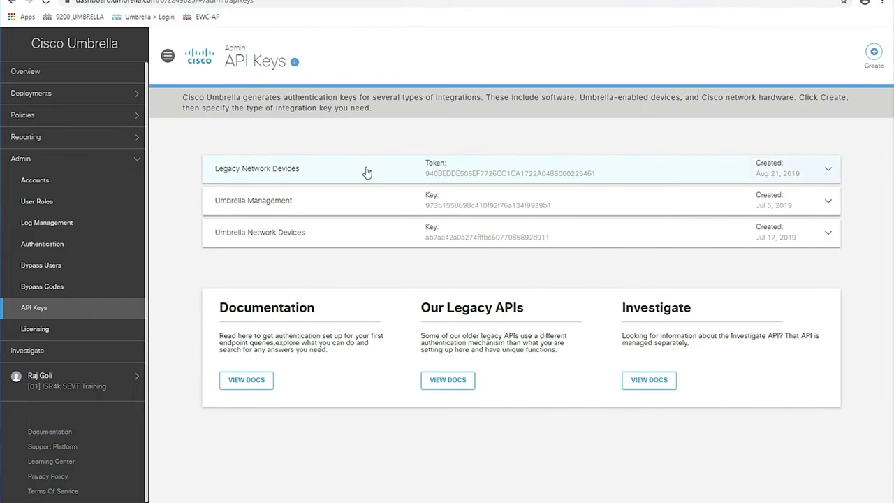
left_click(366, 171)
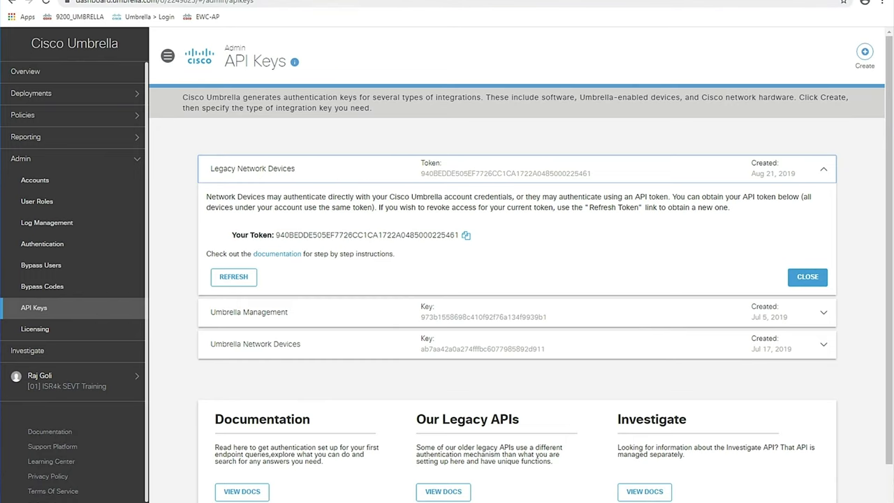
Step: Switch to the Cisco C9200-24P web interface and review the registration token and interface assignments of its Umbrella integration under Threat Defense
left_click(201, 1)
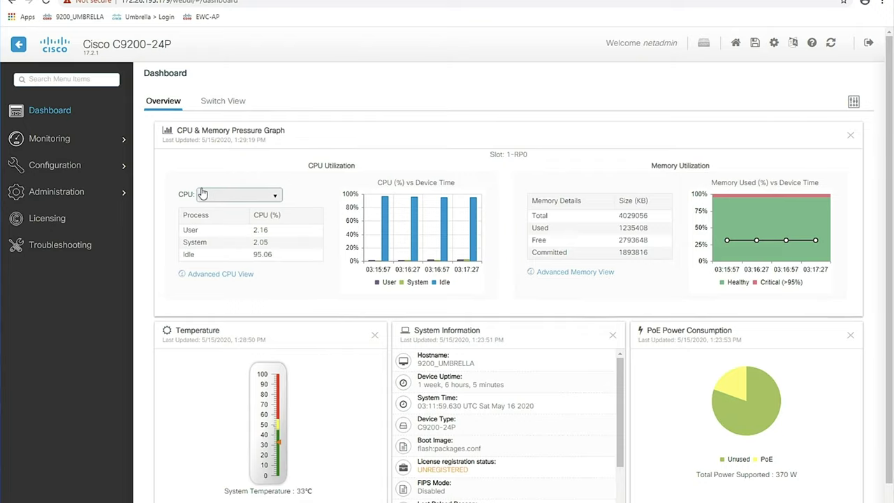
left_click(89, 171)
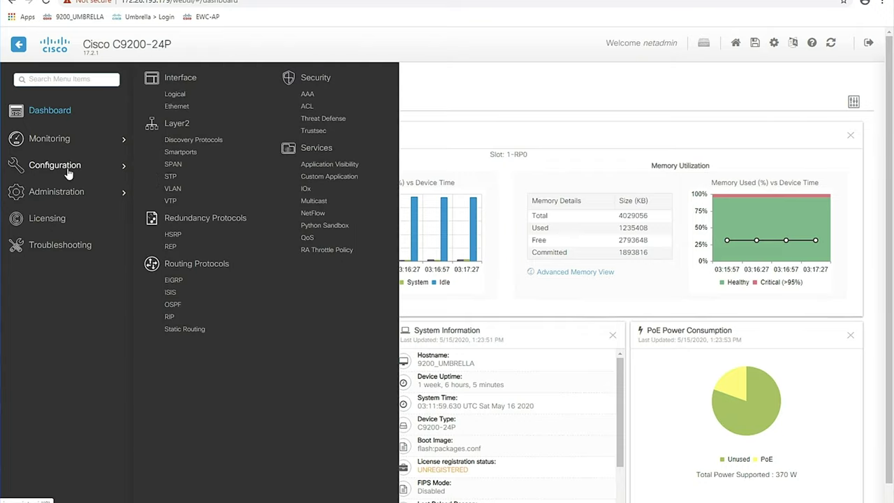
left_click(328, 119)
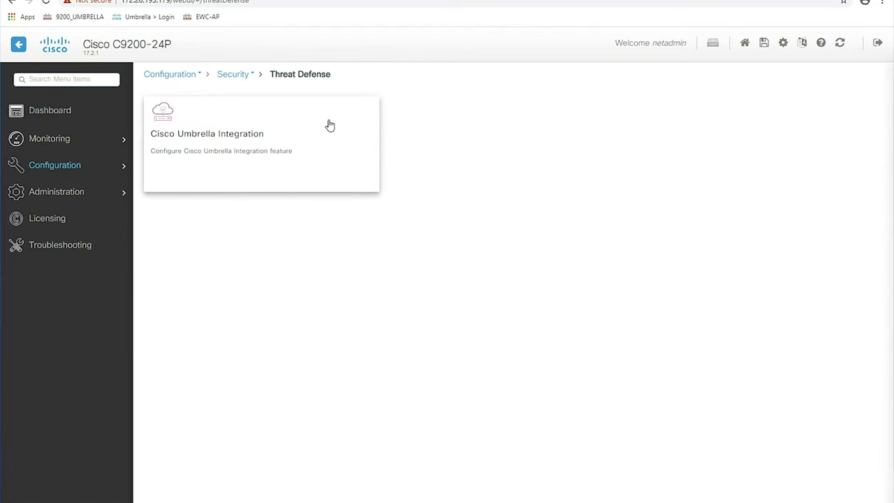
left_click(286, 147)
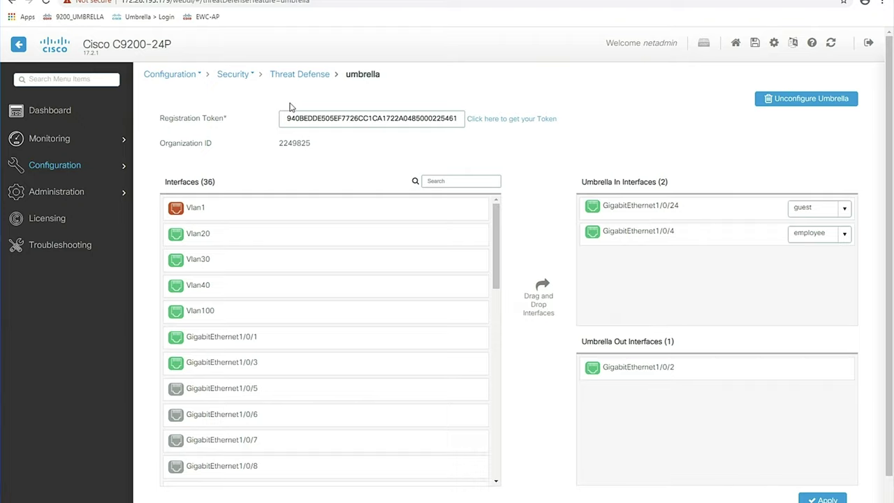
left_click_drag(226, 119, 190, 123)
scroll(296, 190, "down", 1)
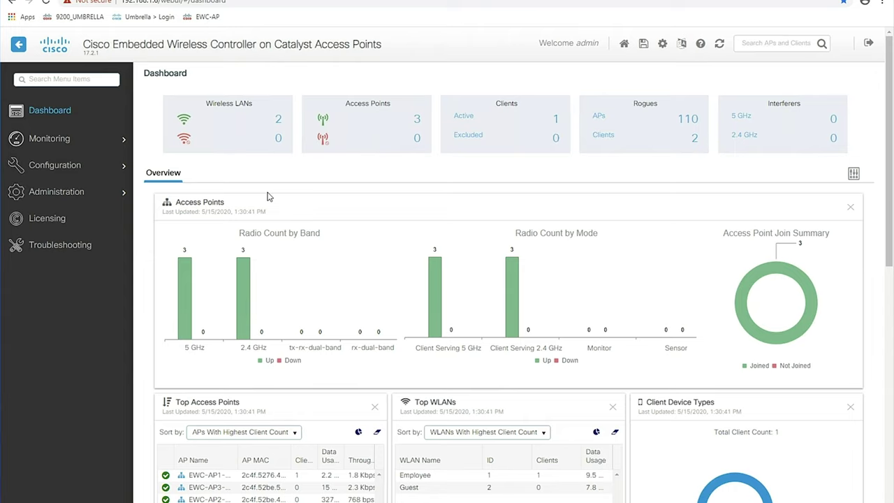
Step: Review the Umbrella parameter maps of default-flex-profile on the Embedded Wireless Controller, then close the profile
left_click(80, 168)
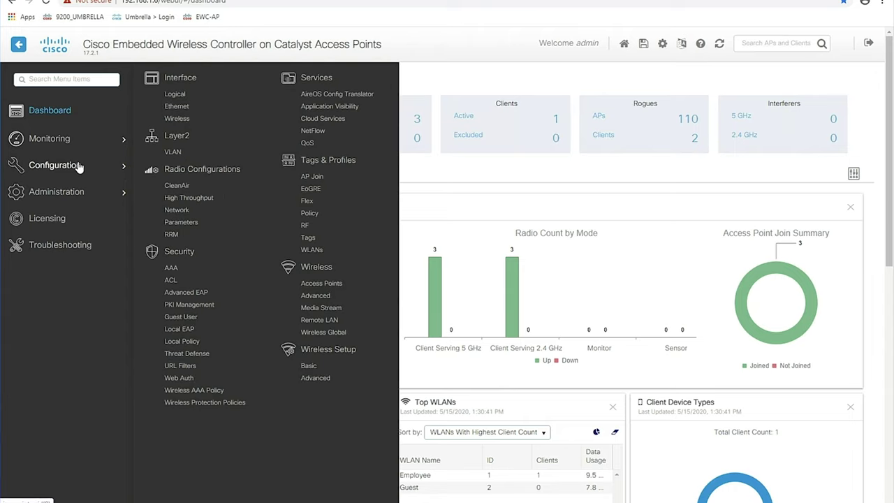
left_click(308, 202)
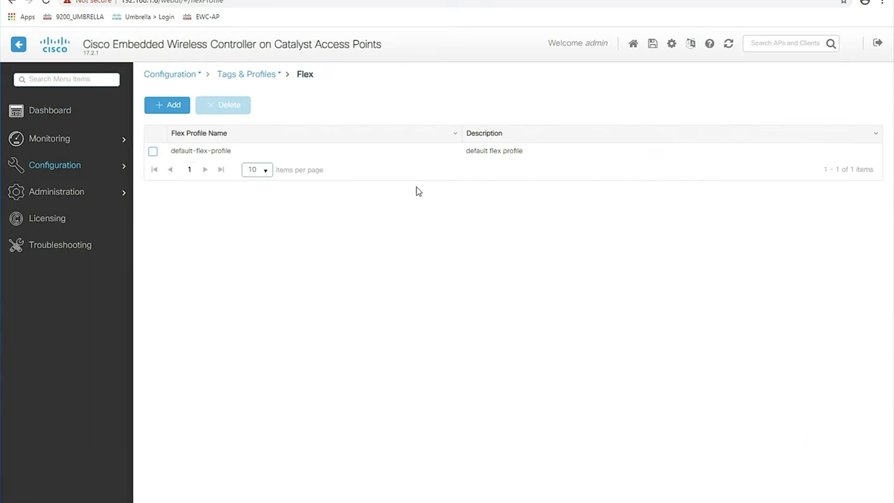
left_click(202, 154)
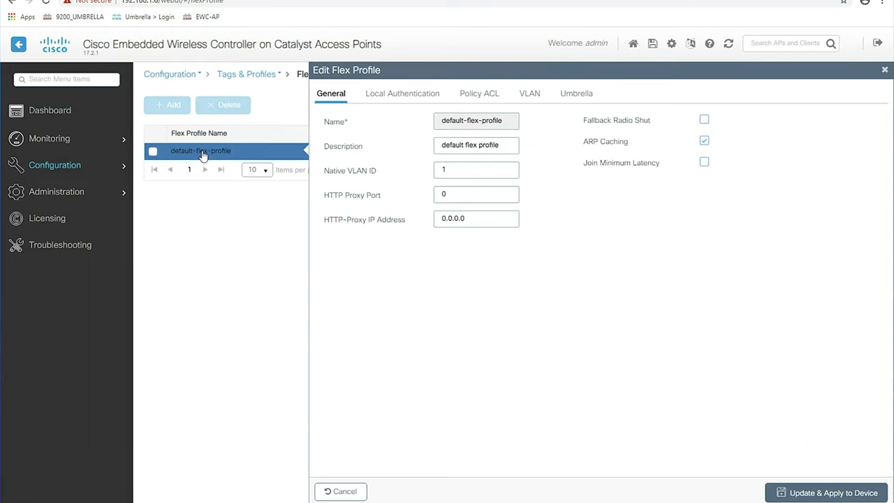
left_click(582, 96)
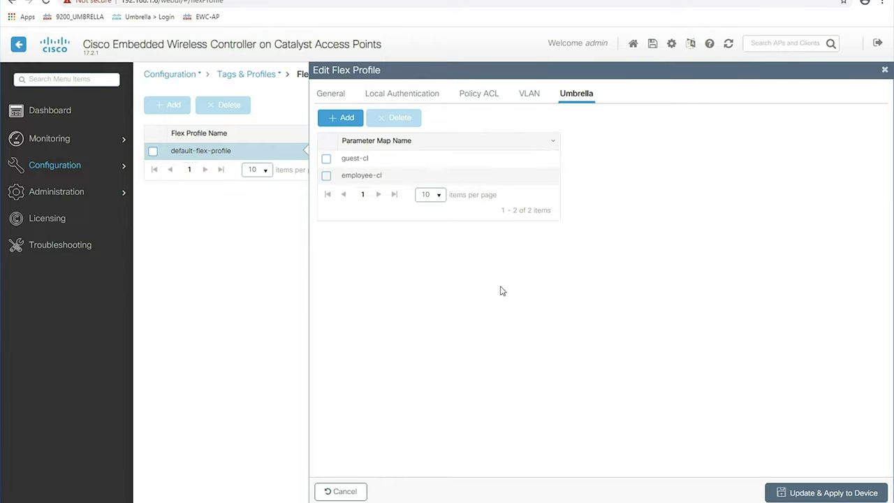
left_click(885, 71)
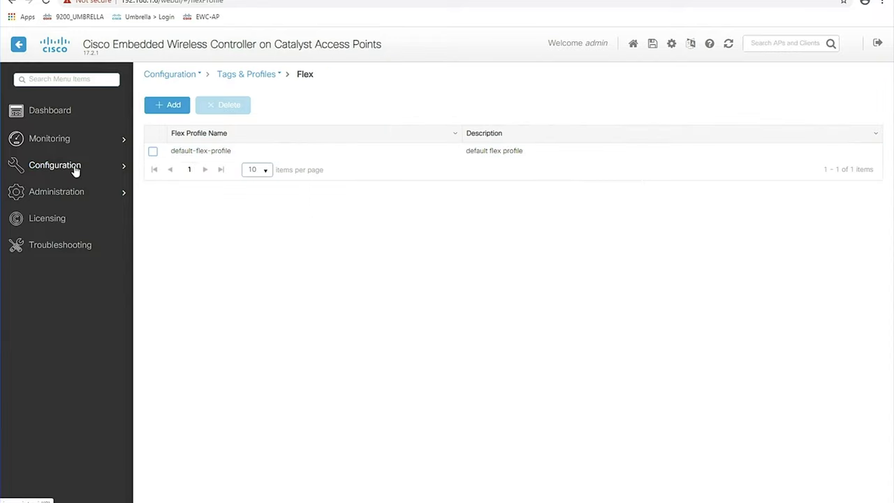
Step: Inspect the Umbrella section of EmployeePolicy's advanced settings and its available parameter maps
mouse_move(74, 170)
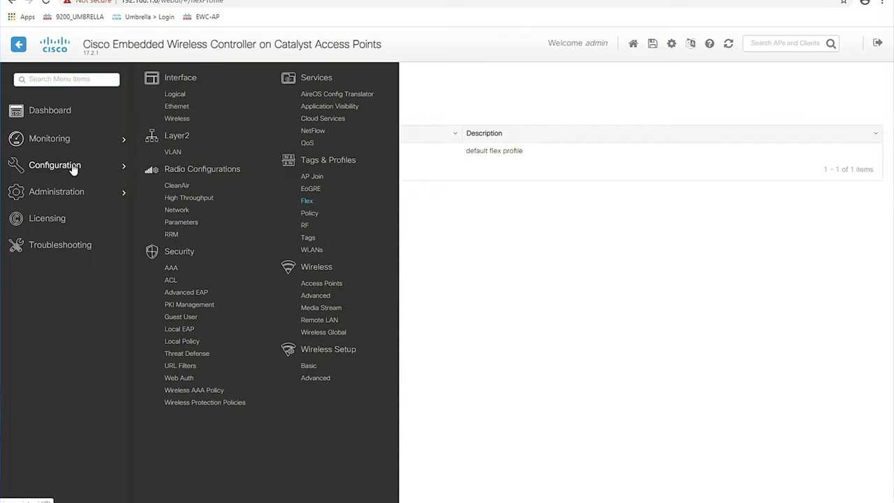
left_click(309, 215)
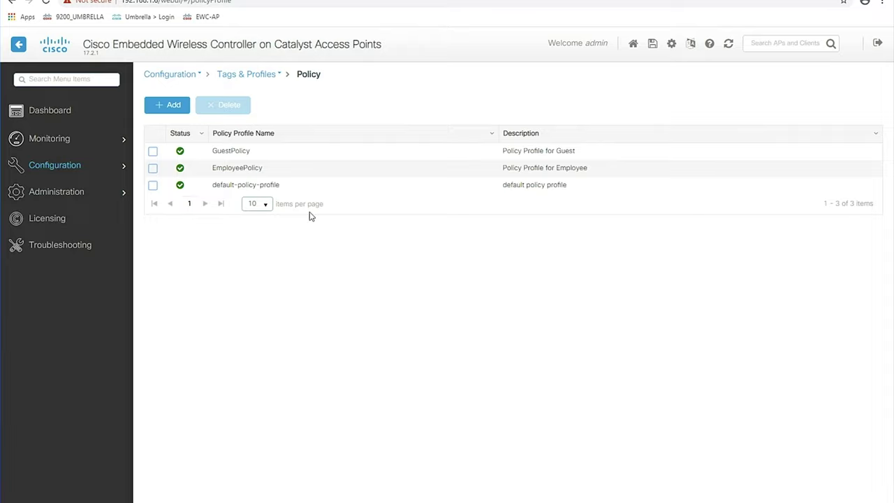
left_click(247, 169)
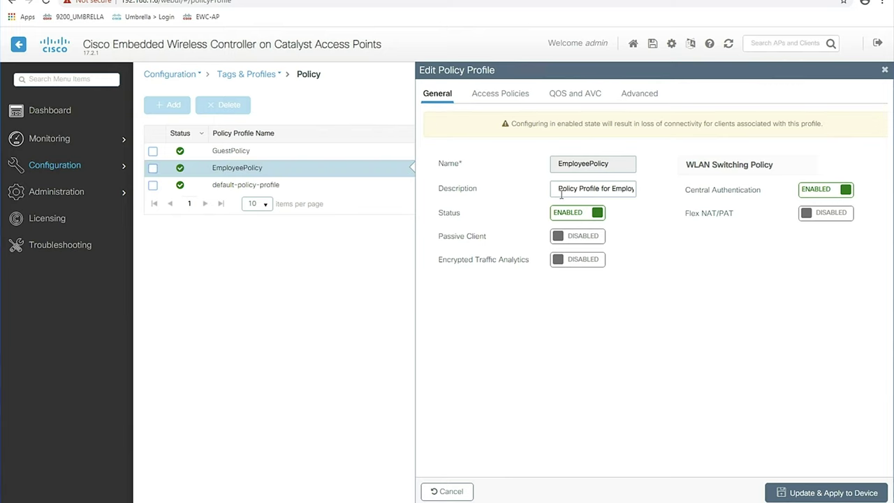
left_click(638, 93)
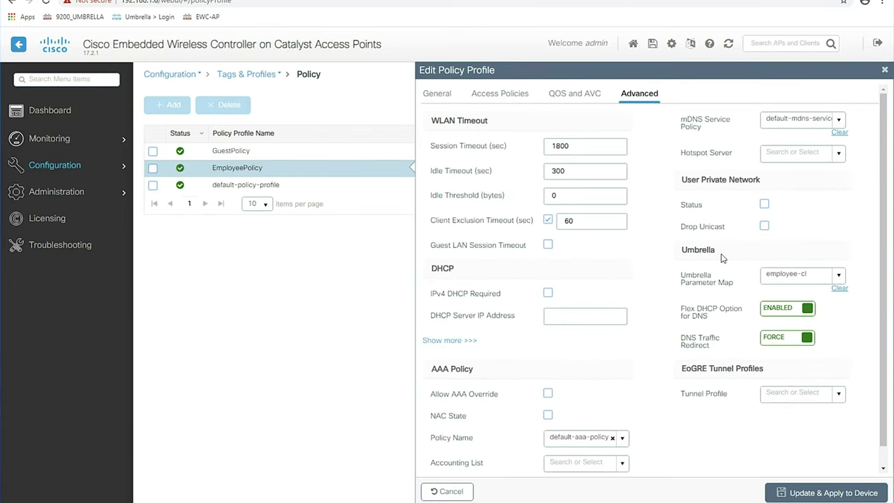
left_click(838, 278)
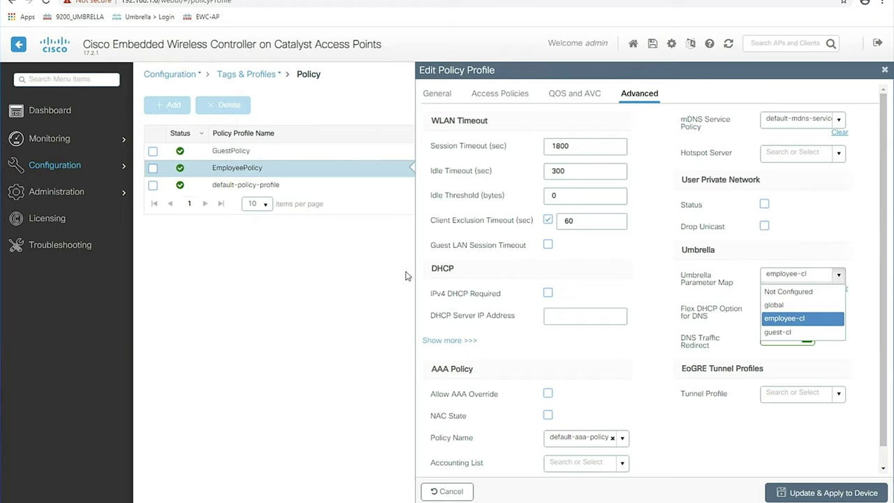
left_click(338, 295)
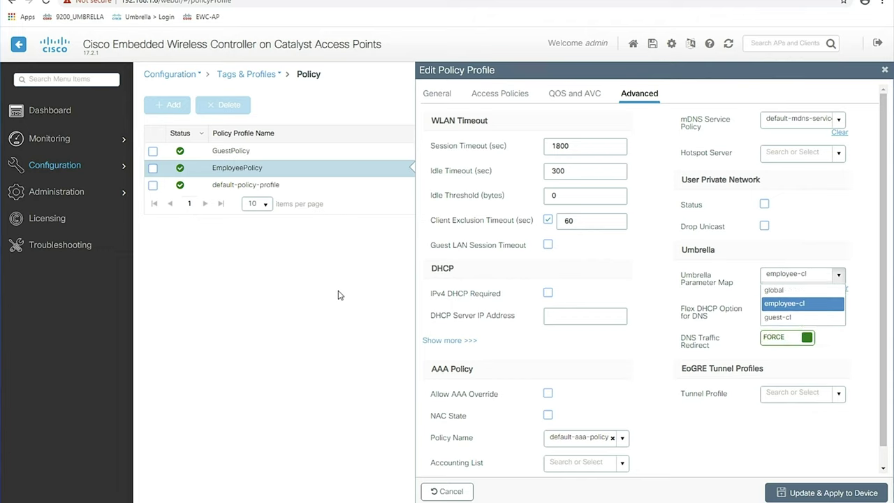
Step: View the wireless controller's Cisco Umbrella Integration settings under Threat Defense
mouse_move(79, 174)
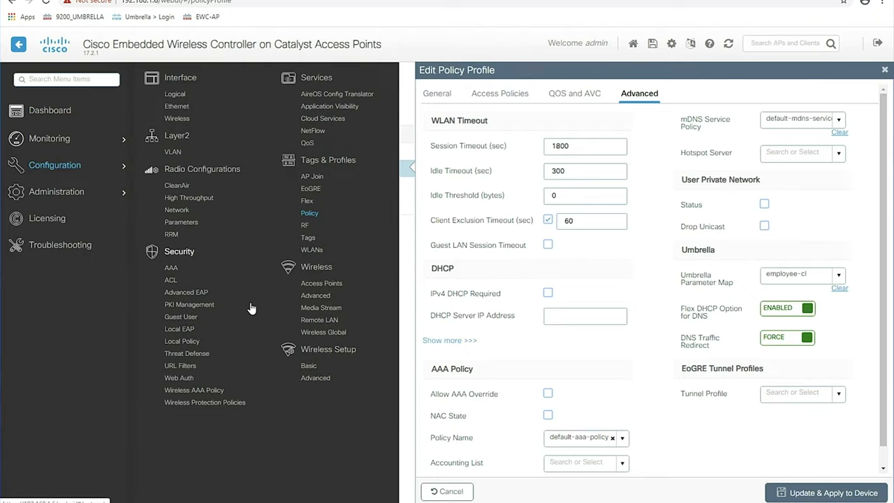
left_click(189, 354)
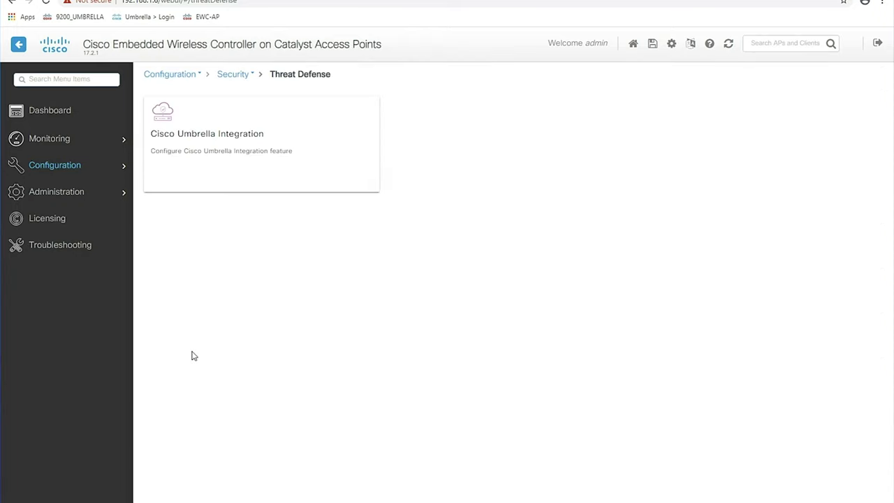
left_click(245, 140)
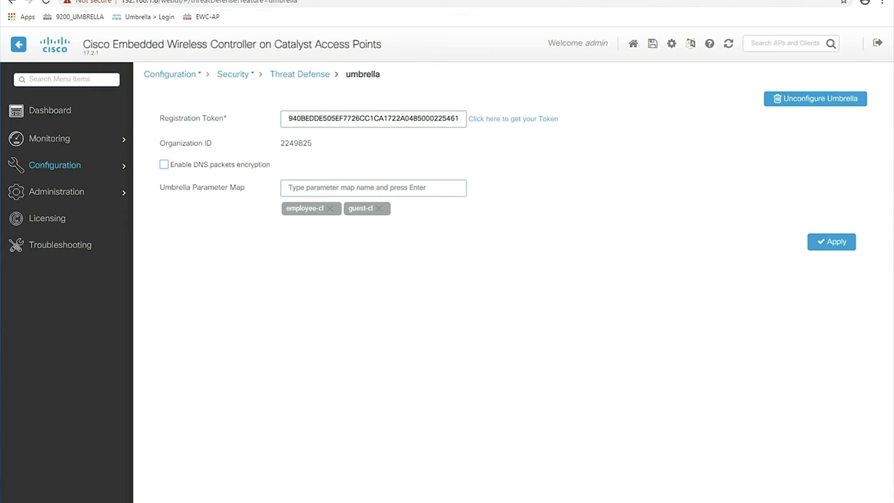
Step: Switch to the Cisco Umbrella dashboard and check the registered network devices for the 9200_UMBRELLA switch and the employee-cl and guest-cl maps
key("ctrl+Tab")
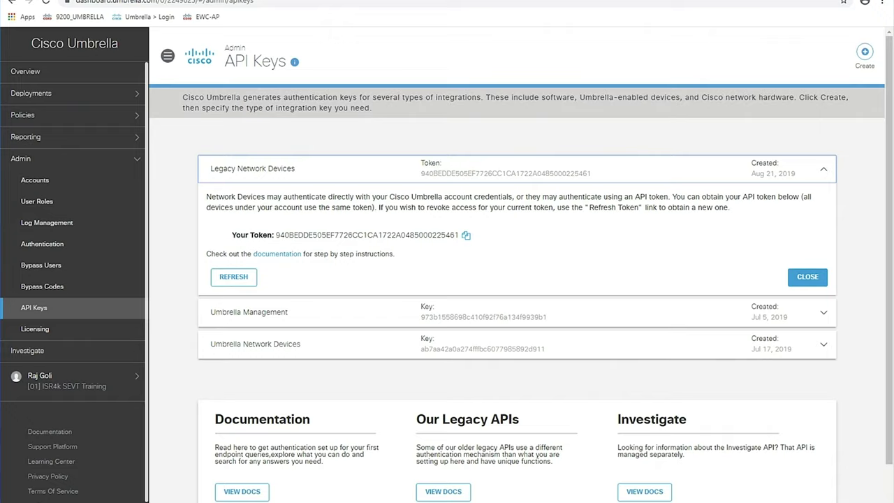
left_click(55, 102)
left_click(67, 161)
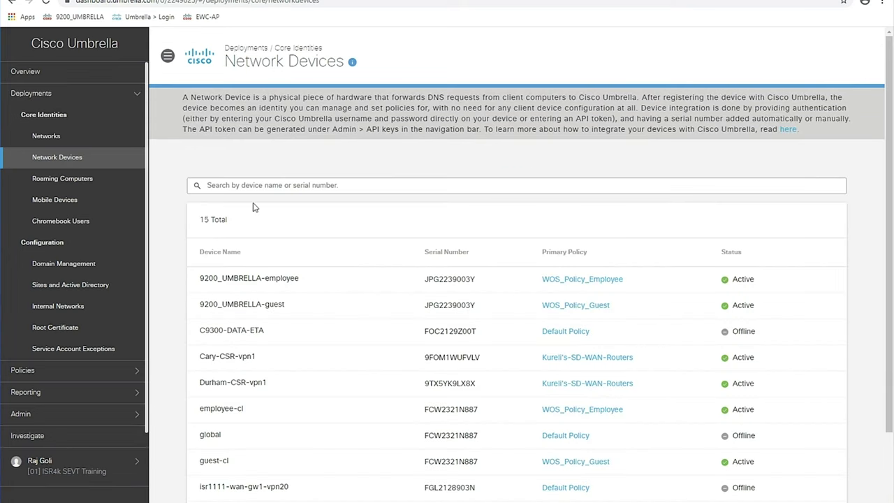
scroll(254, 207, "down", 1)
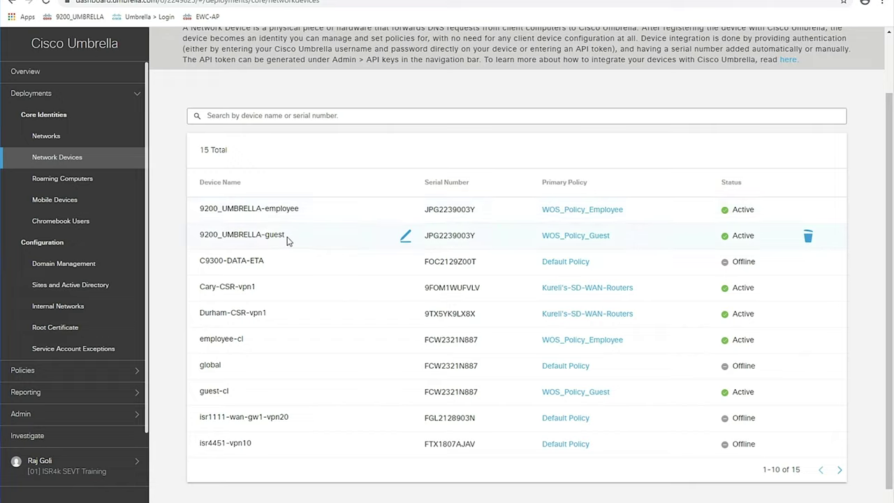
left_click_drag(286, 241, 194, 206)
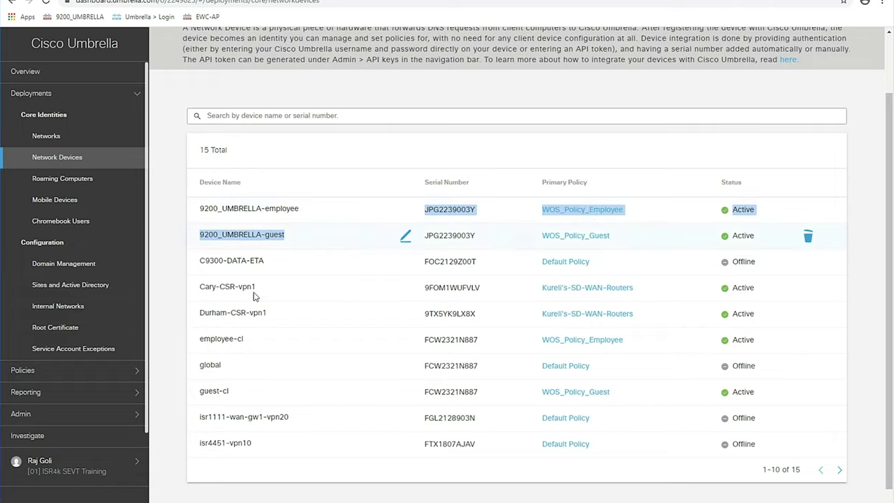
triple_click(231, 340)
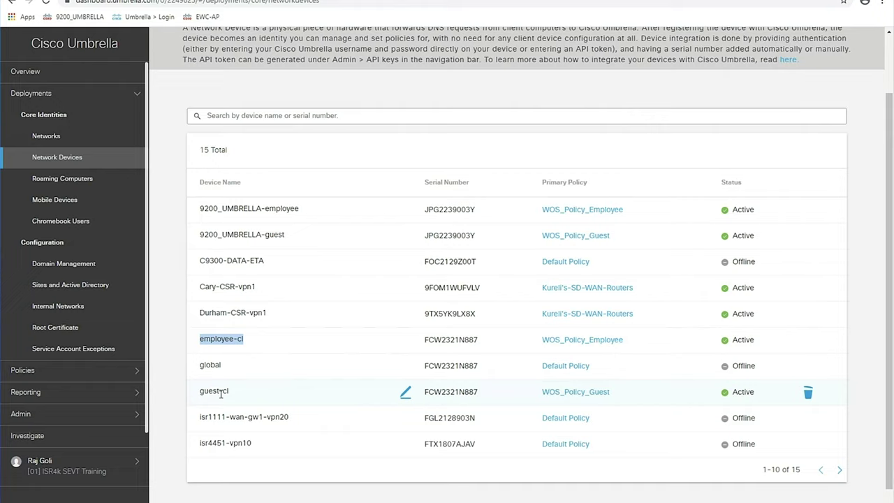
Step: Examine which network devices are selected as identities in WOS_Policy_Employee, then return to the policy summary
left_click(77, 378)
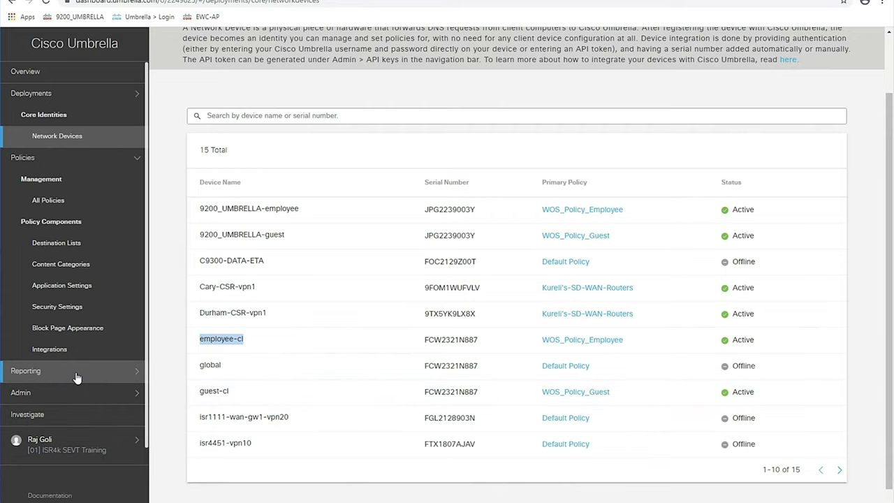
left_click(70, 199)
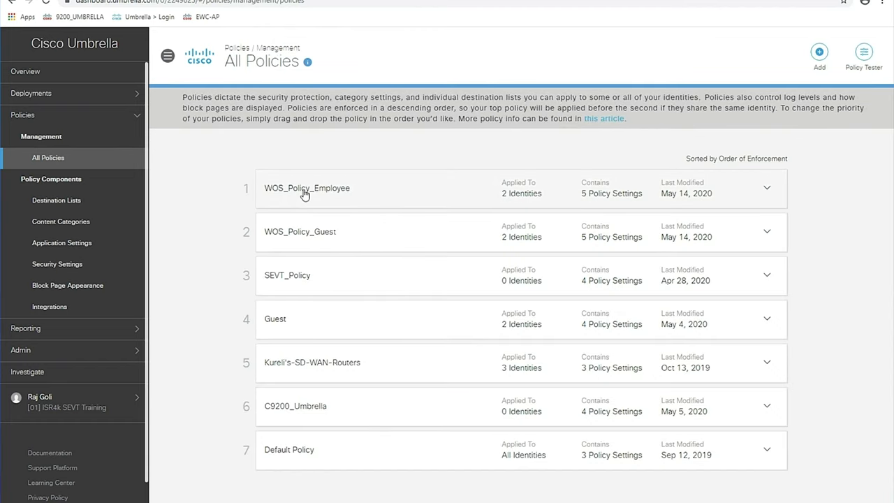
left_click(304, 195)
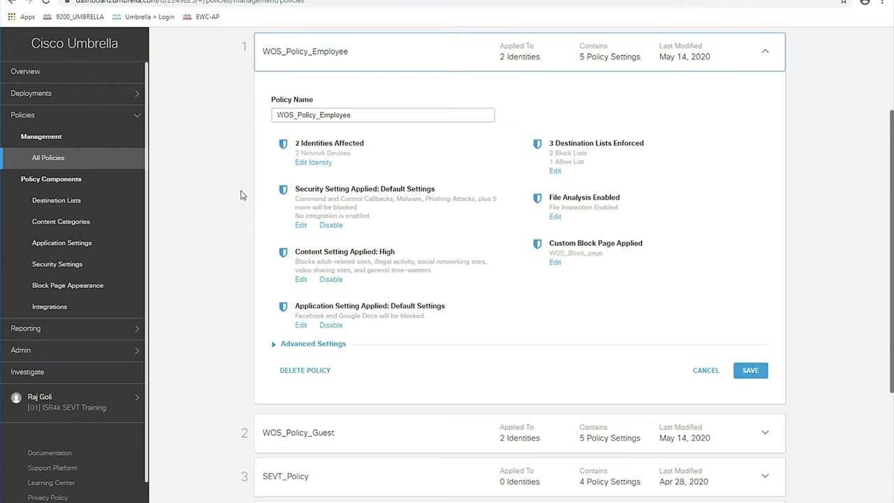
left_click(313, 162)
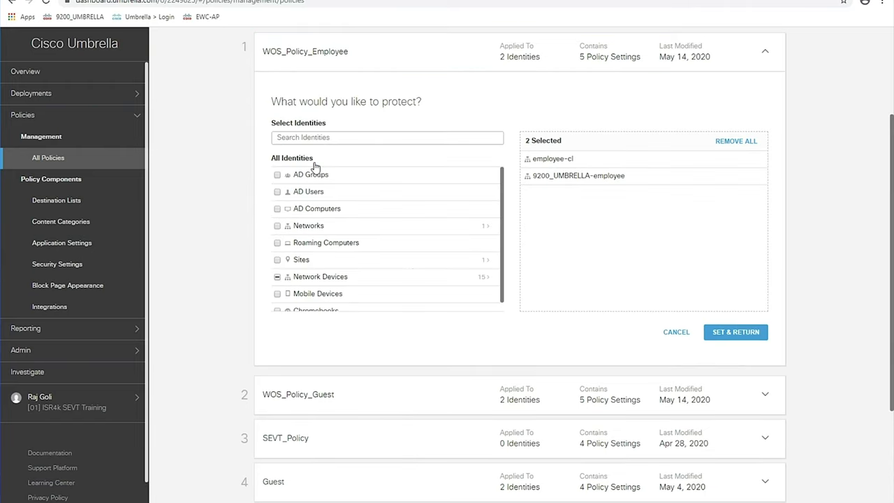
left_click(310, 280)
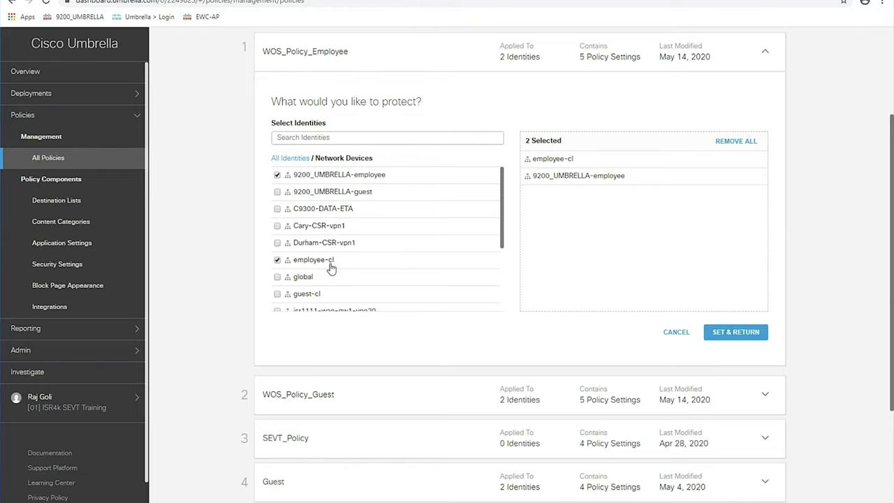
left_click(735, 332)
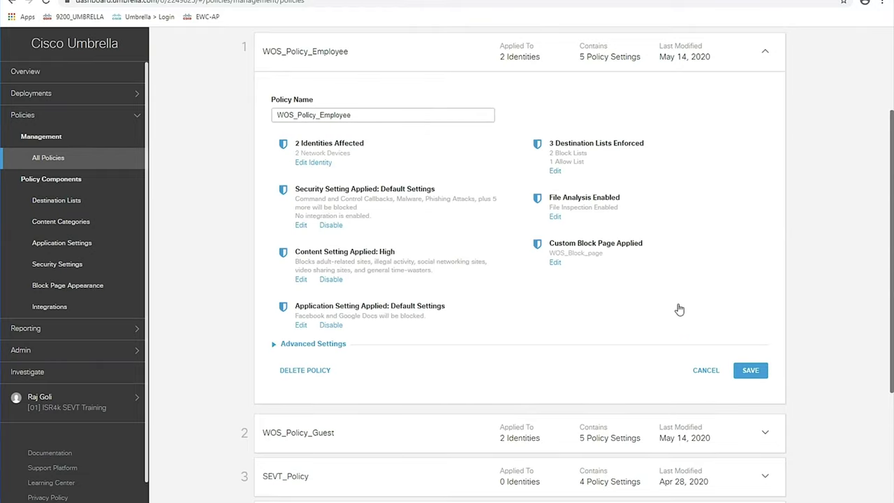
Step: Examine the destination lists applied to WOS_Policy_Employee and the domains in WOS_Emp_LIST, then return to the policy summary without changes
left_click(555, 172)
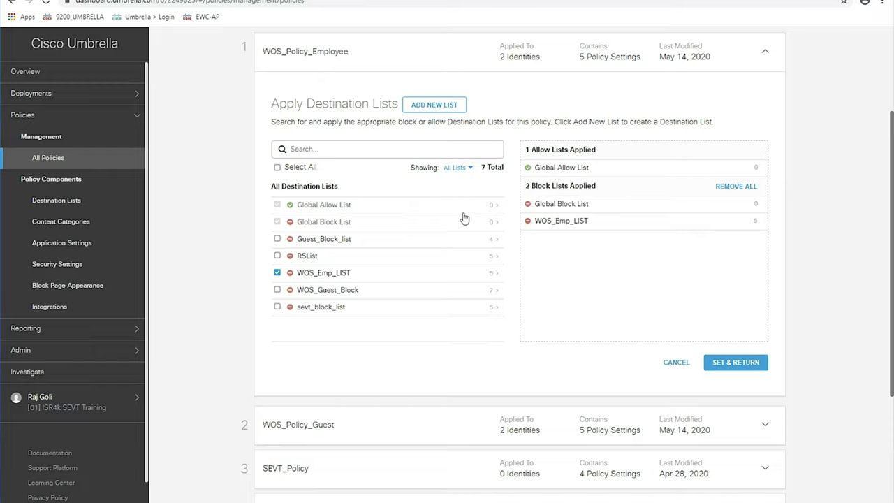
left_click(323, 273)
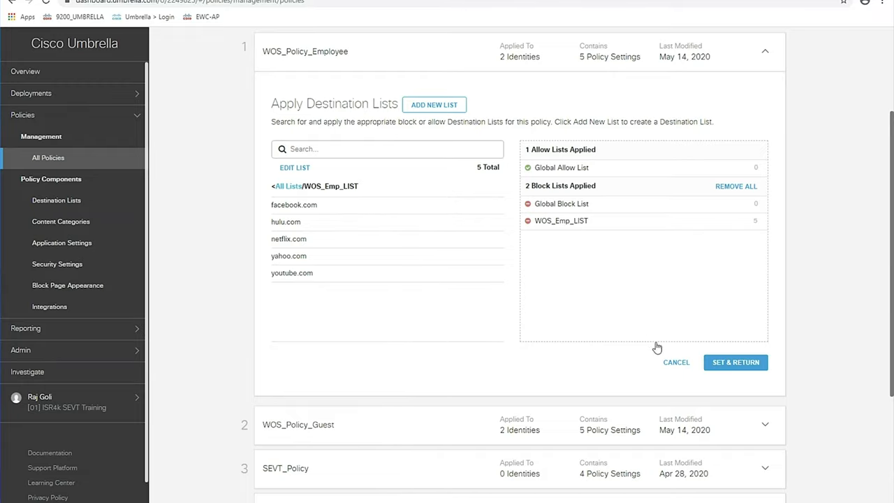
left_click(676, 361)
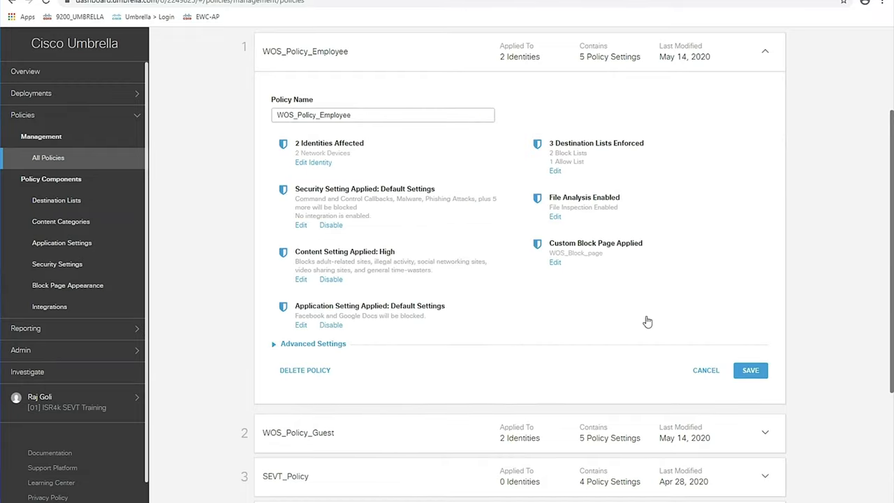
Step: Review the content access categories and the application control settings of WOS_Policy_Employee
left_click(300, 279)
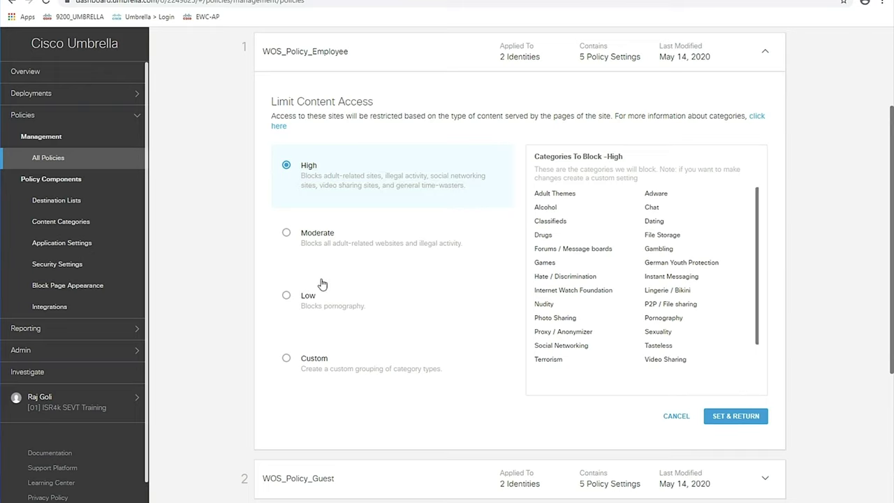
left_click(674, 419)
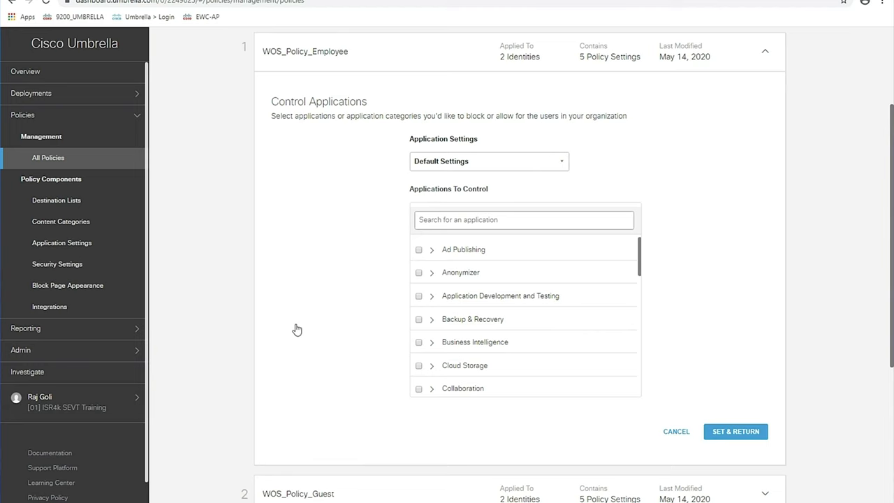
left_click(735, 431)
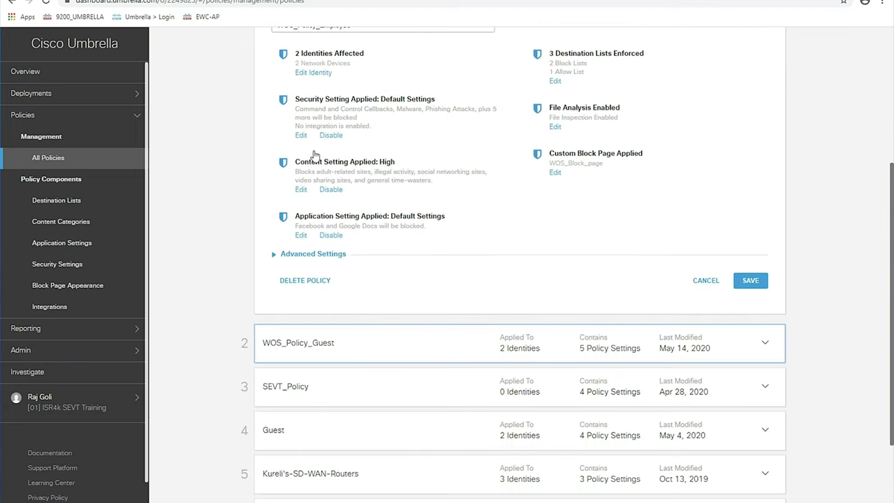
Step: Check which network devices are selected as identities in WOS_Policy_Guest, then return to the policy summary
left_click(305, 343)
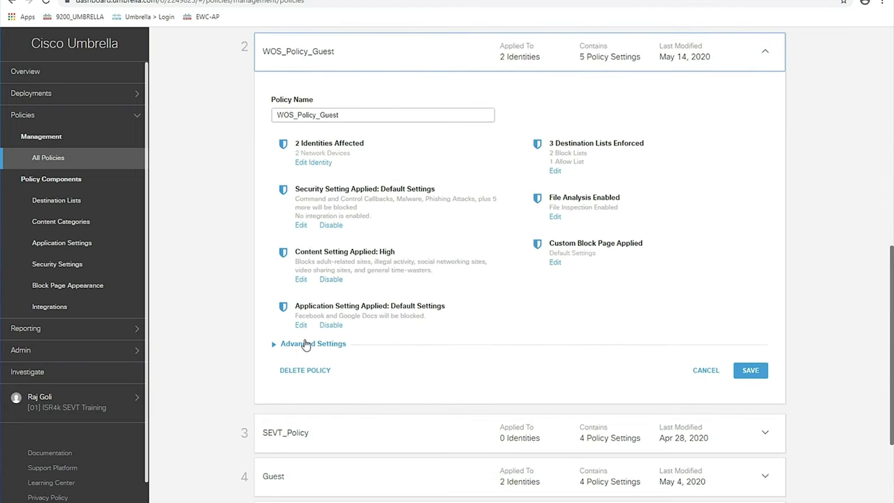
left_click(307, 165)
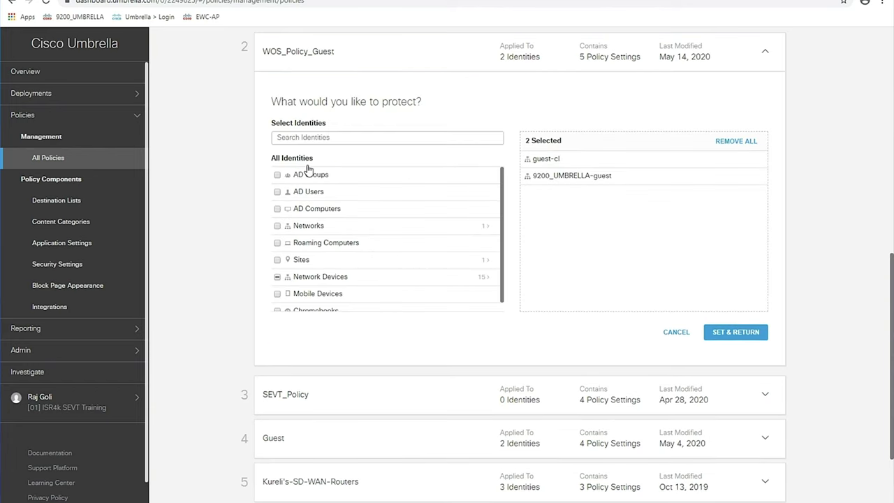
left_click(304, 278)
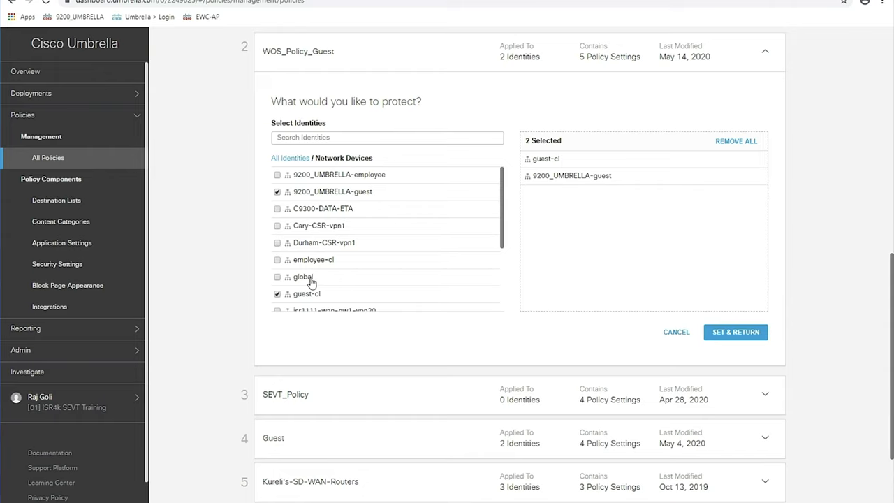
left_click(677, 333)
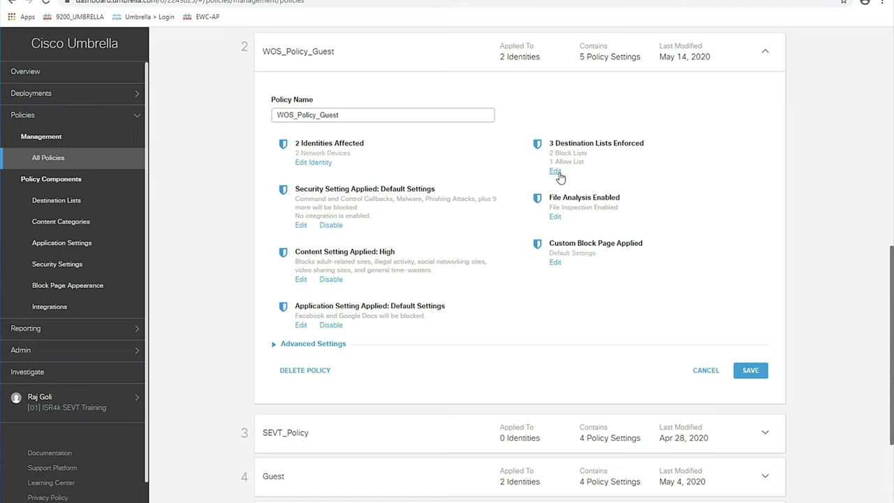
Step: Run a Policy Tester check for the 9200_UMBRELLA-employee identity with cnn.com as the destination
scroll(559, 177, "up", 10)
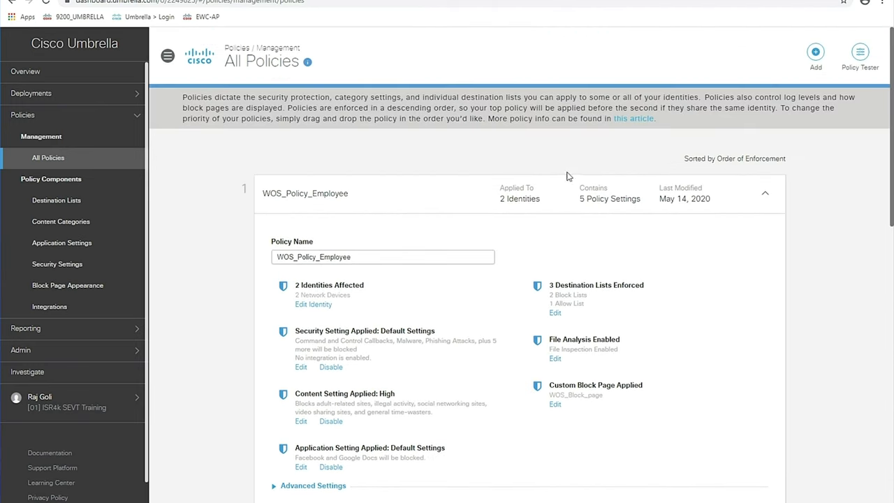
left_click(860, 56)
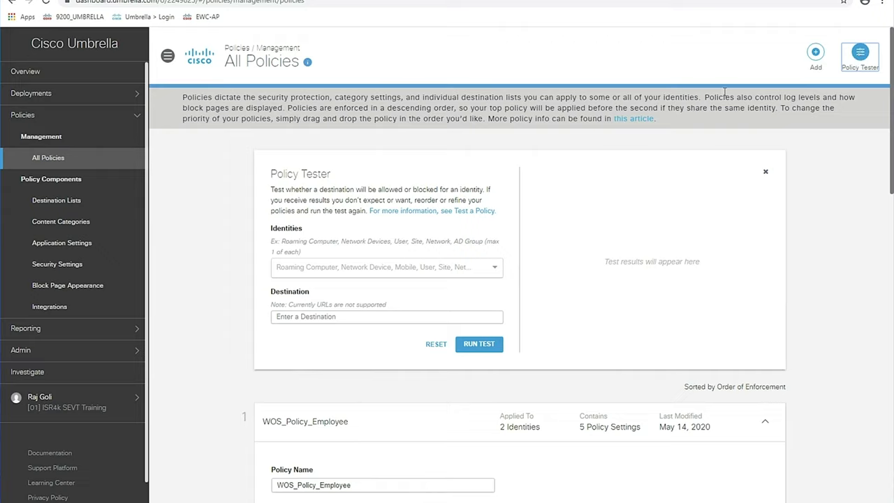
left_click(357, 272)
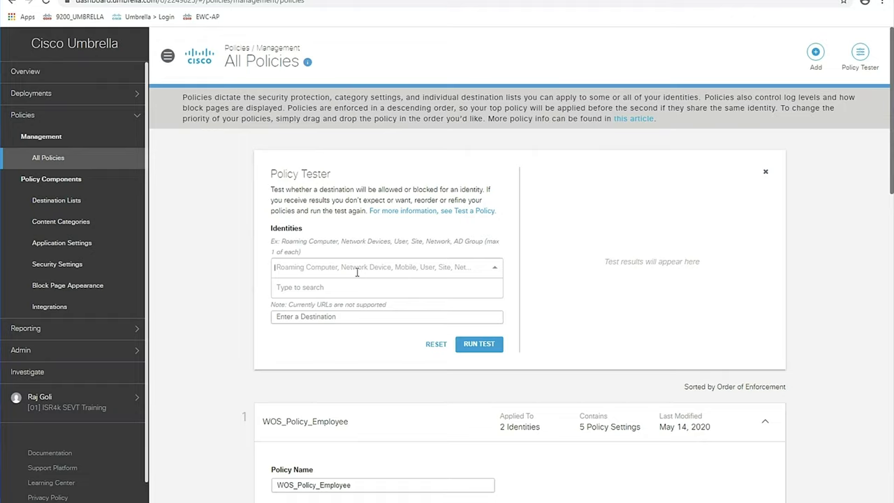
type("9200")
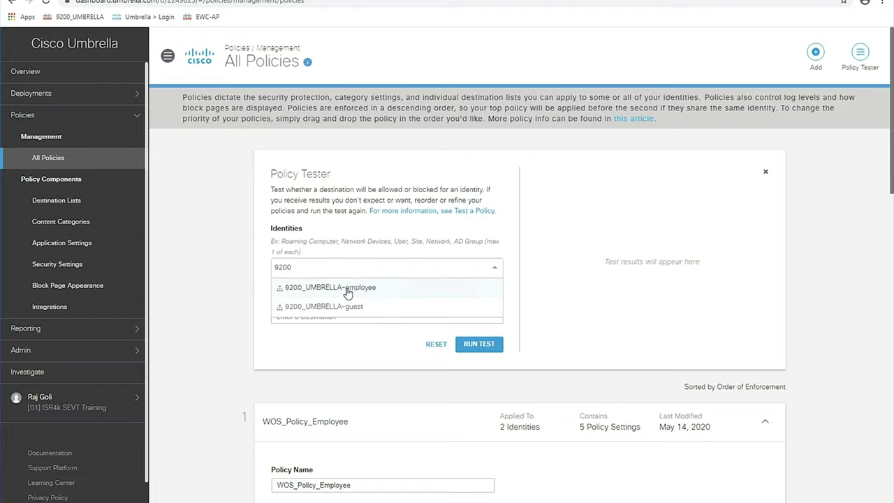
left_click(346, 288)
left_click(321, 334)
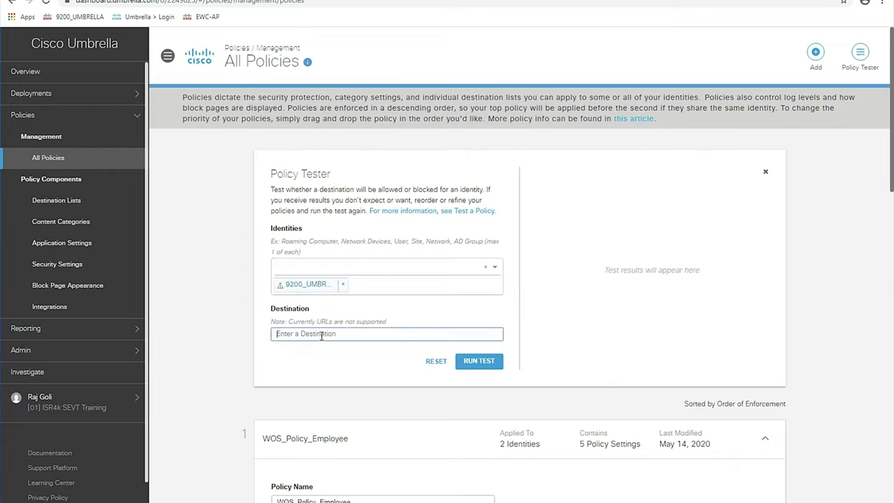
type("cnn.com")
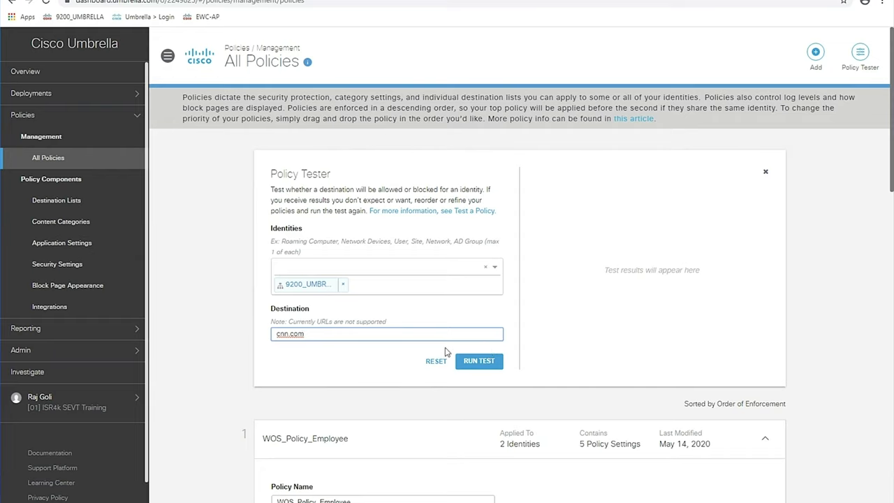
left_click(480, 363)
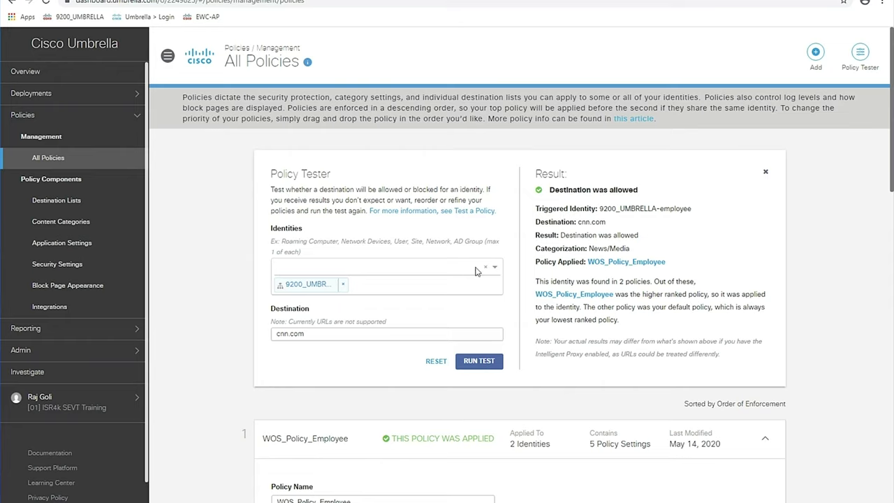
Step: Change the Policy Tester destination to netflix.com and run the test again for the same identity
double_click(384, 337)
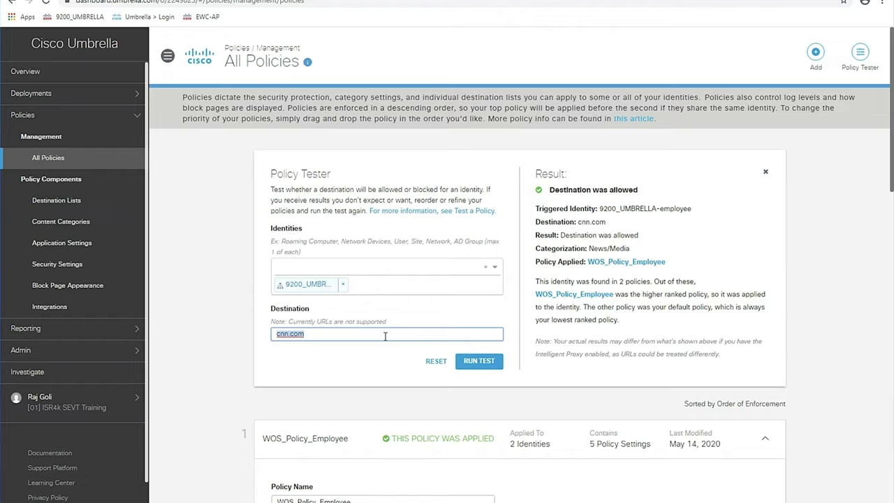
type("netflix.c")
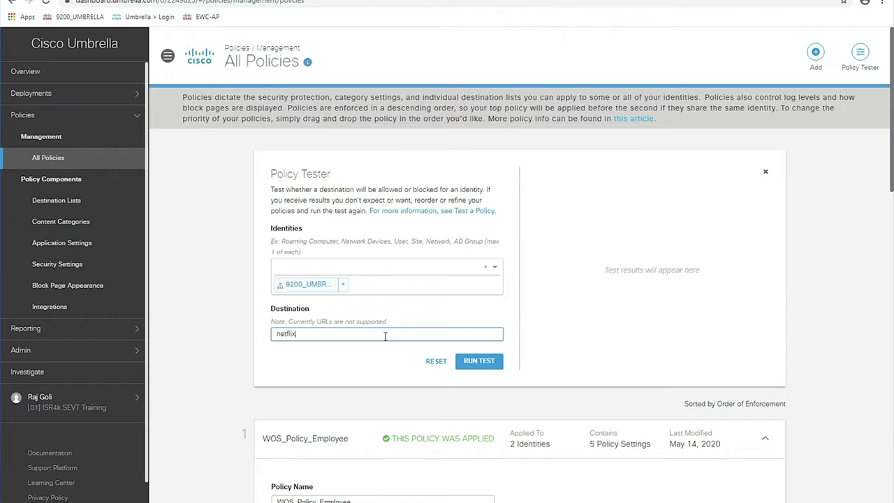
type("m")
left_click(479, 361)
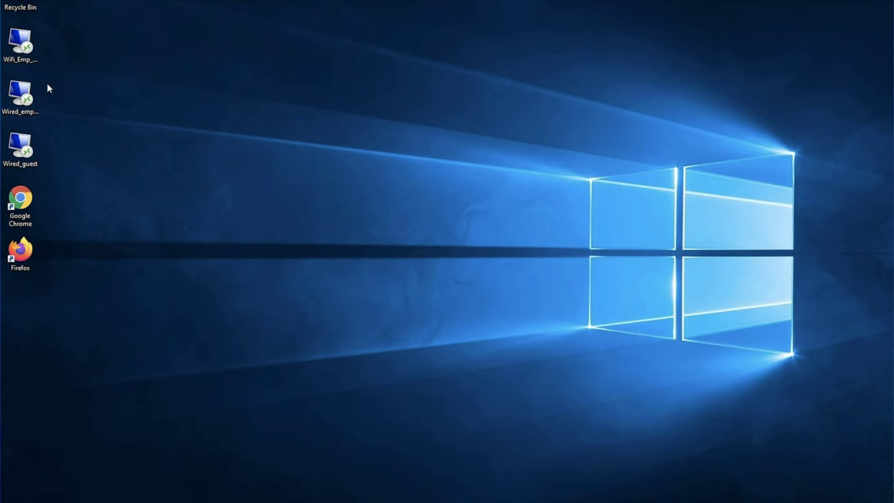
Step: Switch to the wired employee PC over remote desktop and check the VL_30_EMP network connection details
double_click(28, 98)
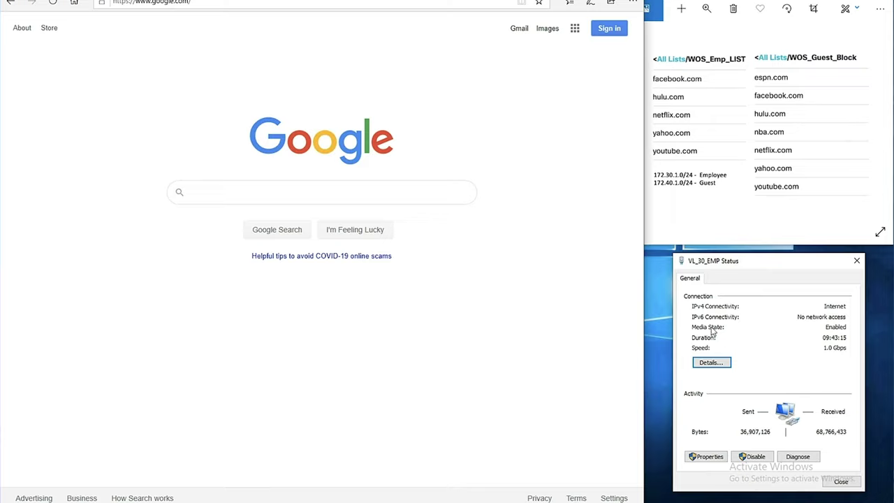
left_click(722, 363)
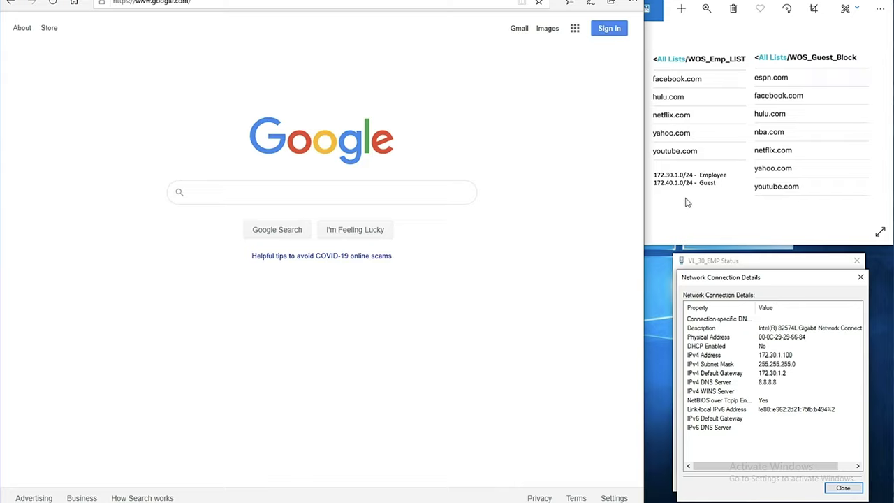
left_click(860, 277)
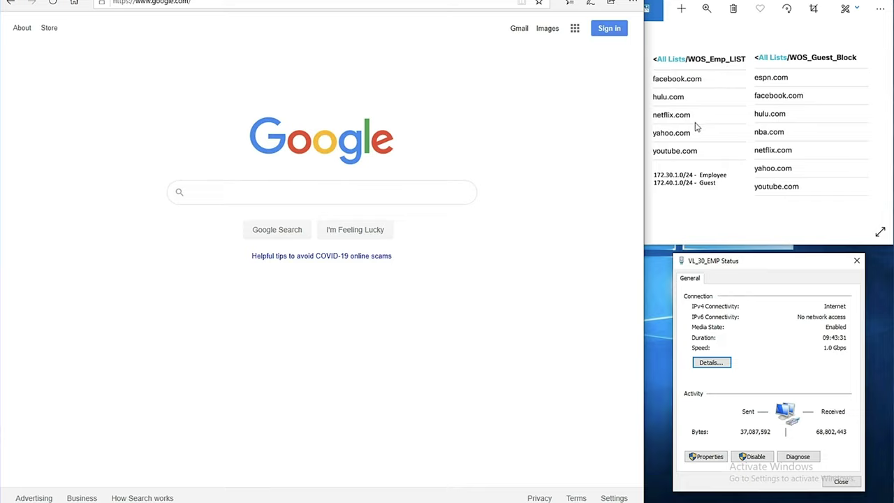
Step: Test the employee policy in the browser by visiting espn.com, netflix.com and nba.com
left_click(312, 5)
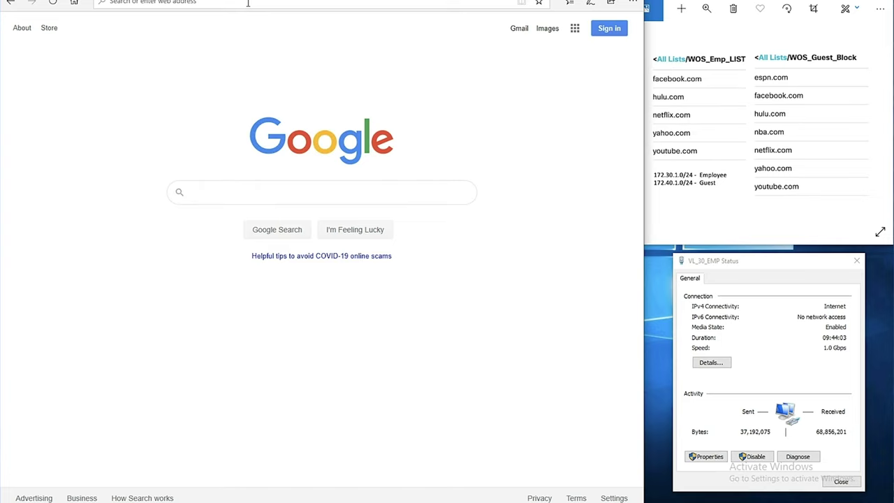
type("espn")
key("Return")
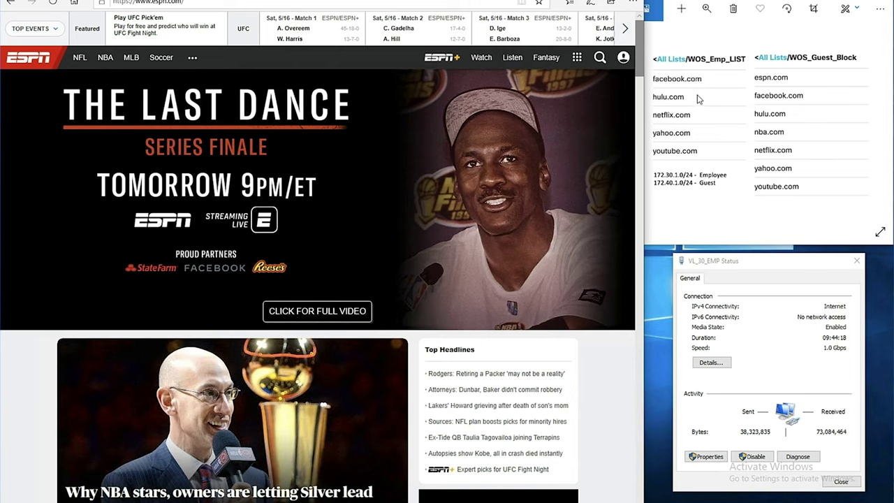
left_click(285, 2)
type("netflix")
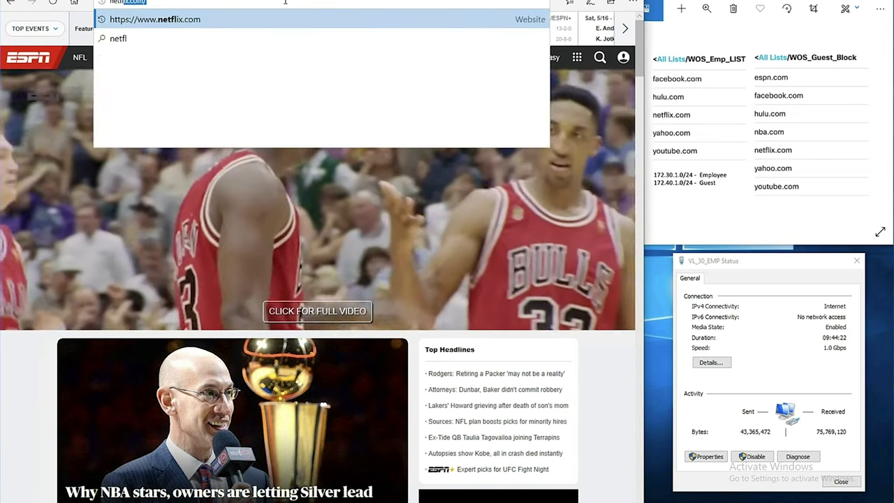
key("Return")
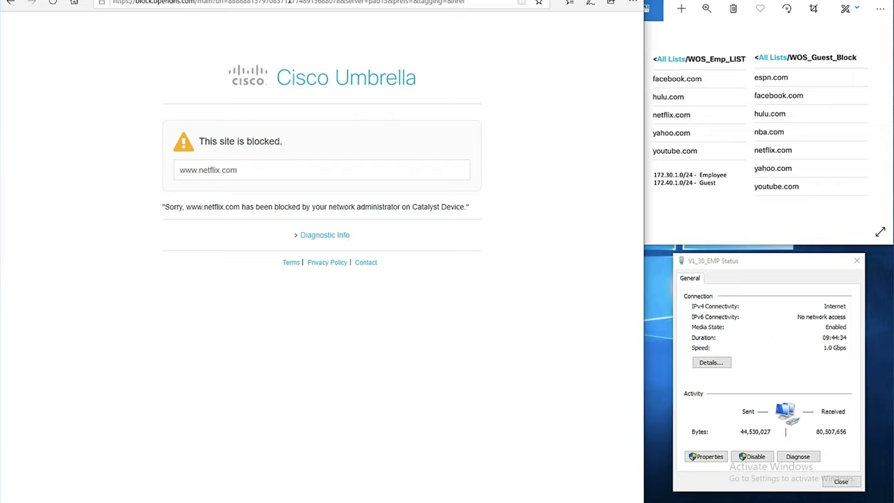
left_click(370, 3)
type("nba")
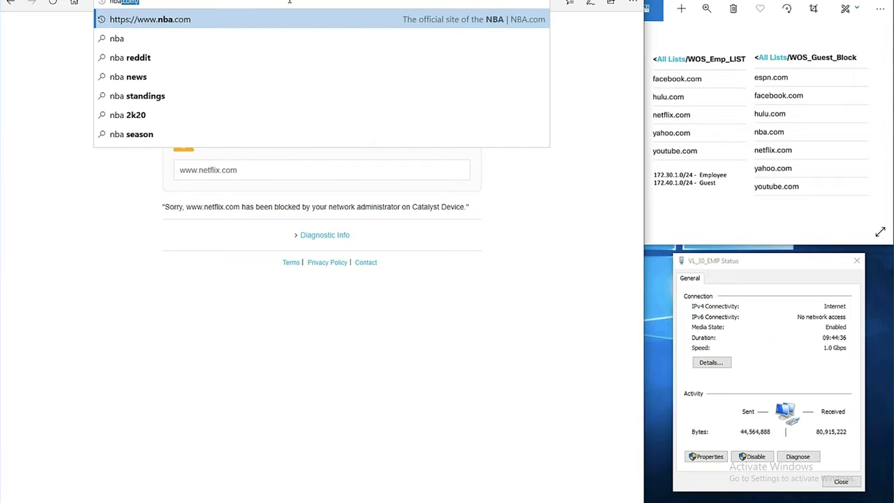
key("Return")
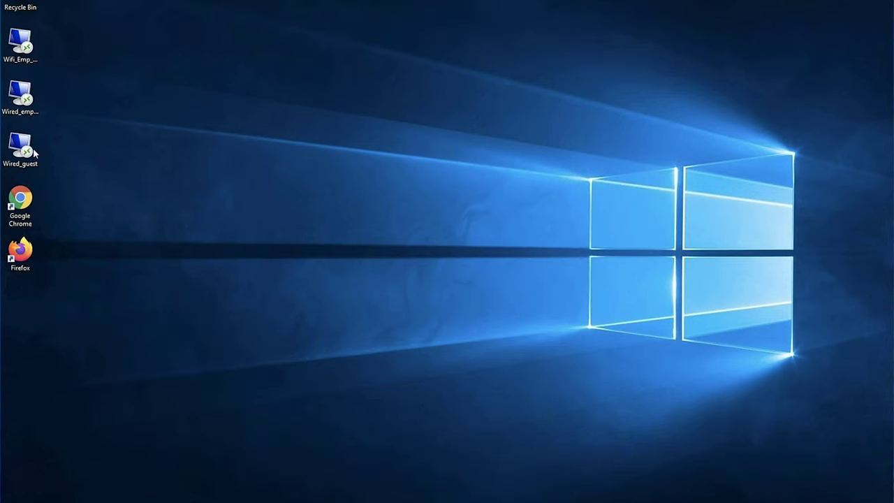
Step: Sign in to the Wired_guest remote desktop with the account password and check its LAN connection details
double_click(20, 148)
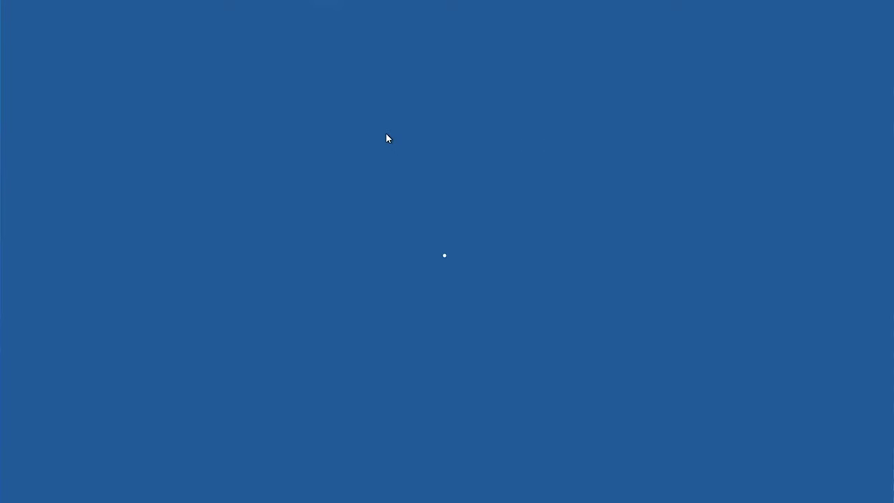
type("••")
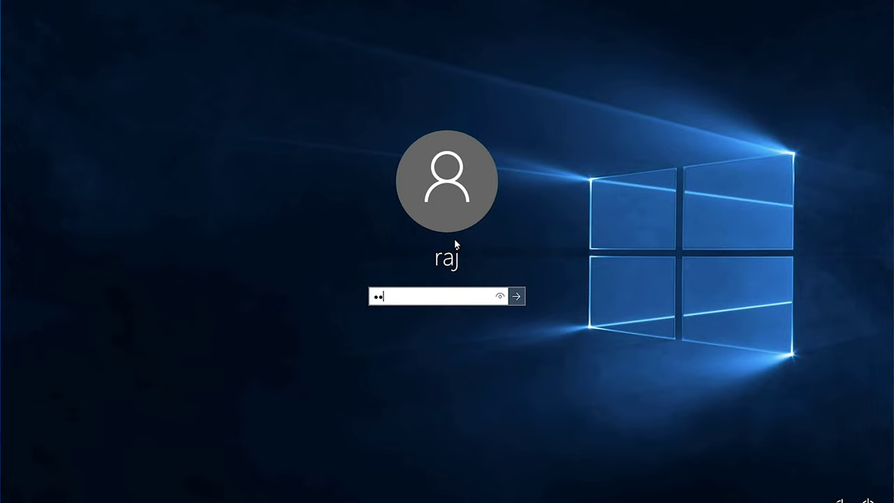
type("••••••")
key("Return")
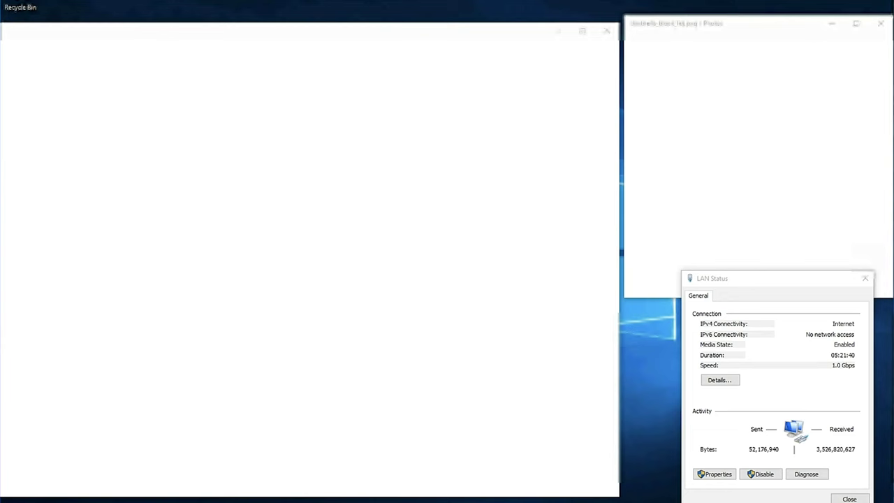
left_click(719, 380)
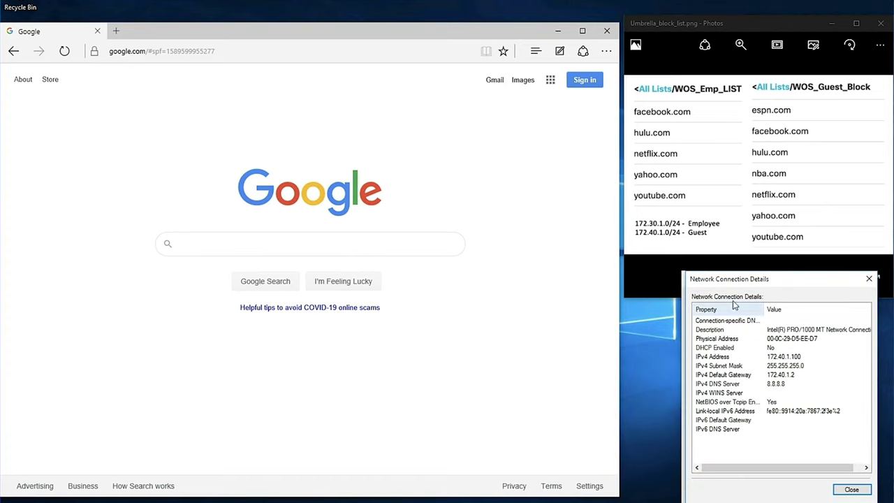
left_click(870, 279)
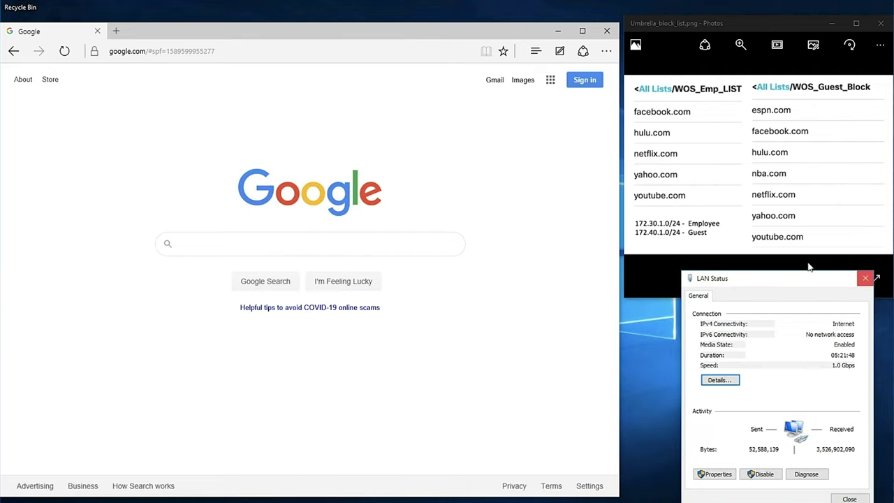
Step: Test the wired guest policy in the browser by visiting espn.com, google.com and the NBA site
left_click(349, 50)
type("espn.com")
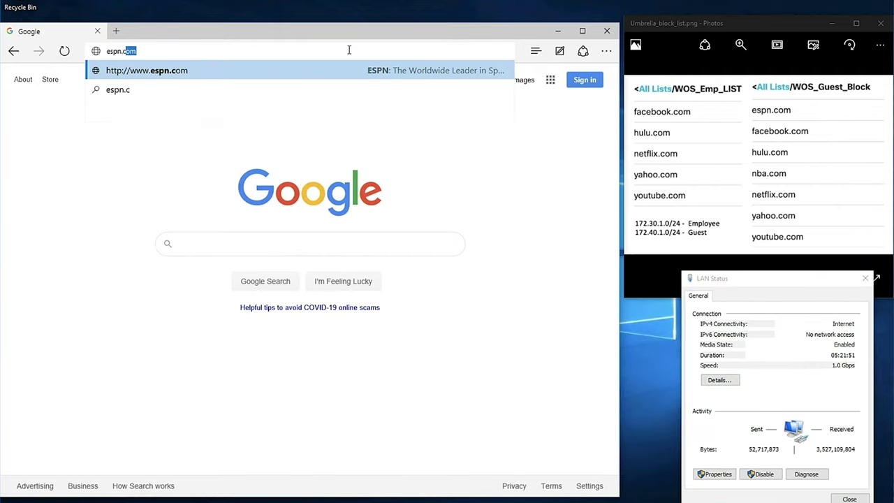
key("Return")
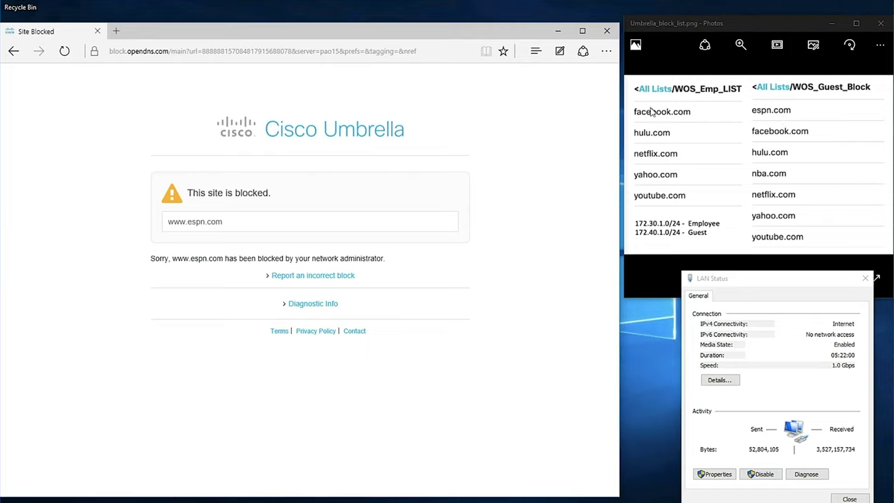
left_click(313, 51)
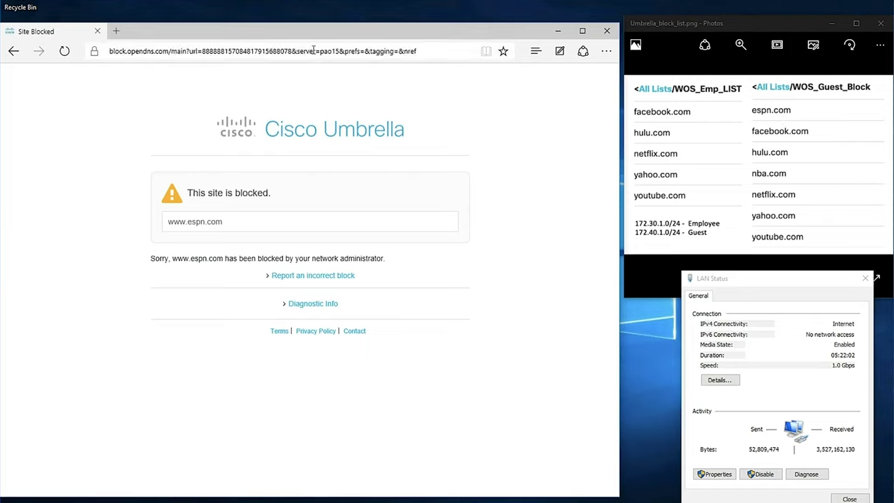
left_click(314, 51)
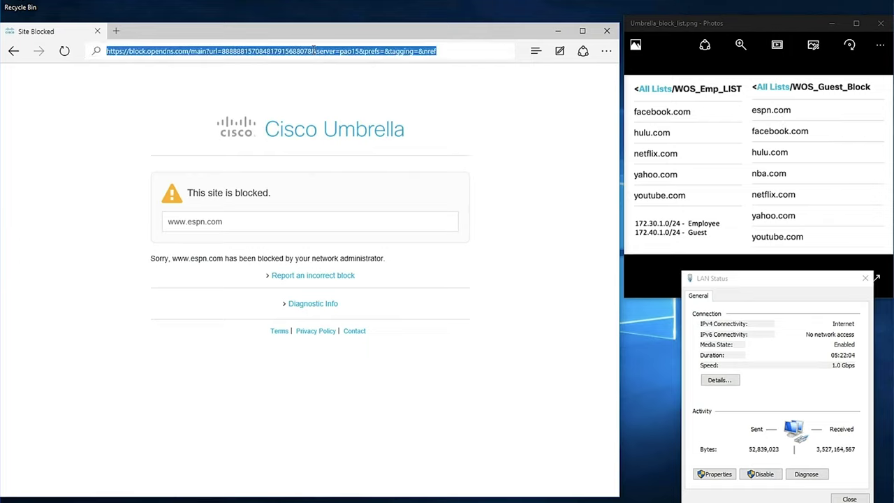
type("google.com/")
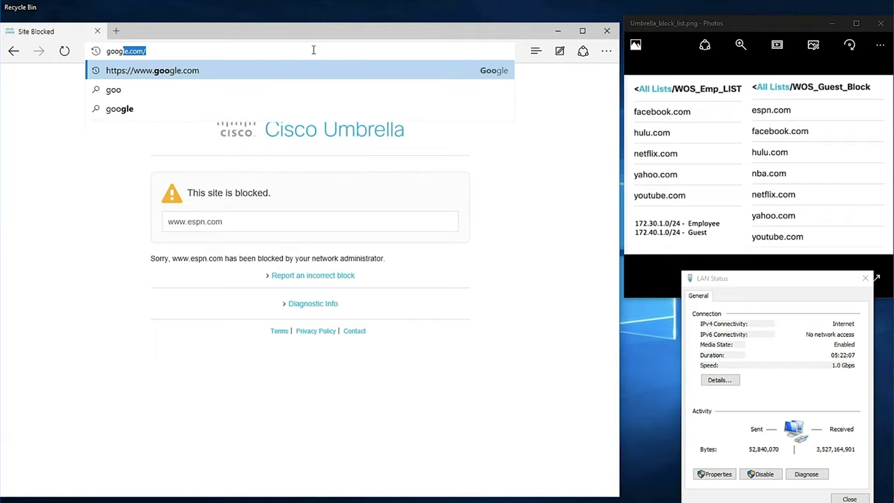
key("Return")
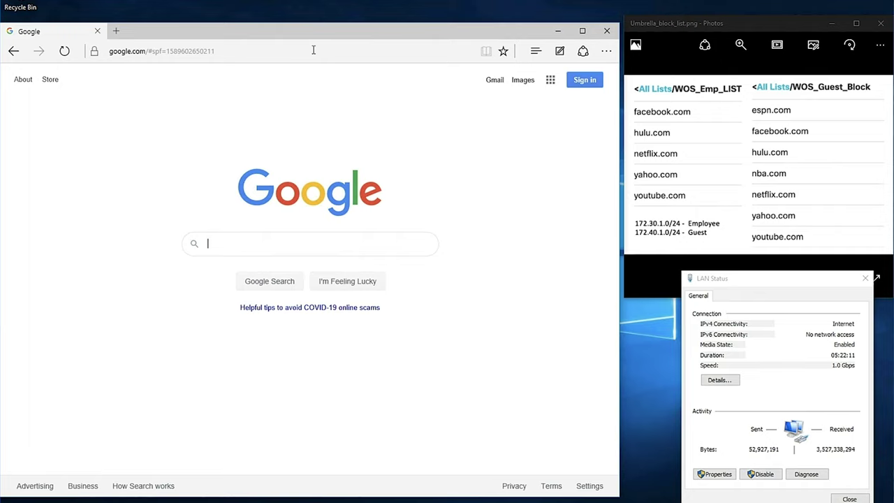
type("nba")
left_click(313, 55)
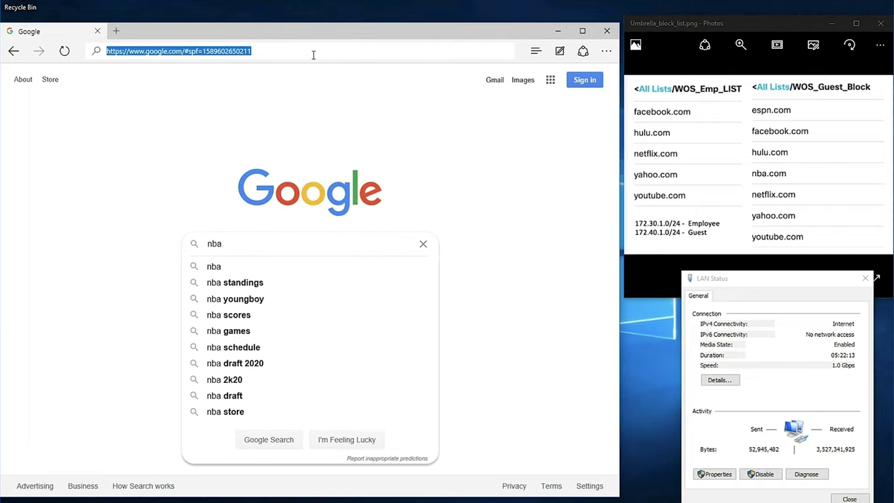
type("nba")
key("Return")
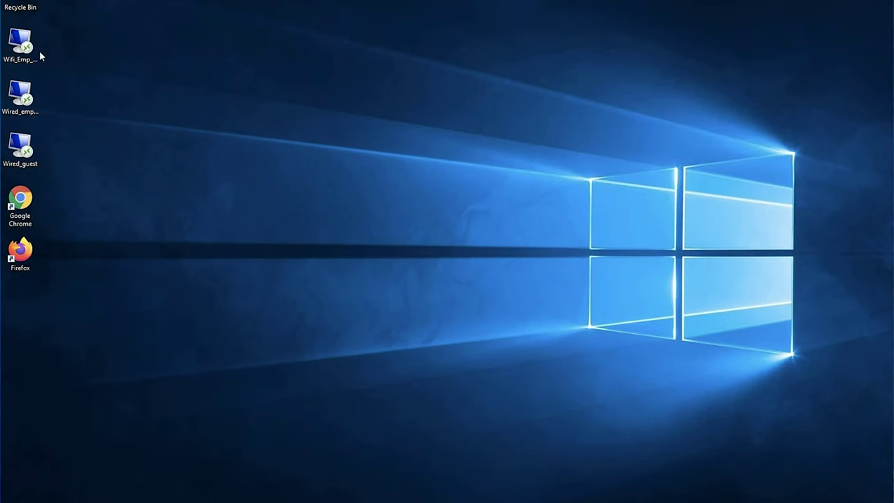
Step: Open the Wi-Fi employee PC over remote desktop and check its connected wireless network and IP connection details
double_click(23, 50)
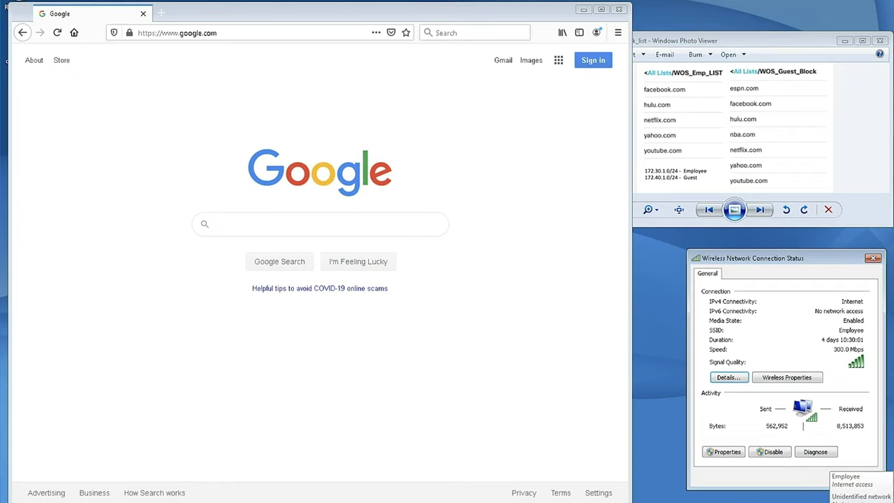
left_click(862, 501)
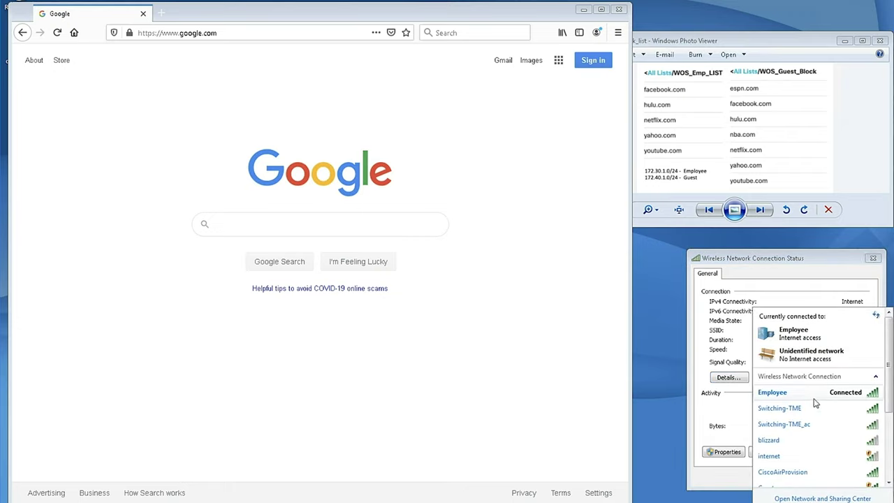
left_click(704, 342)
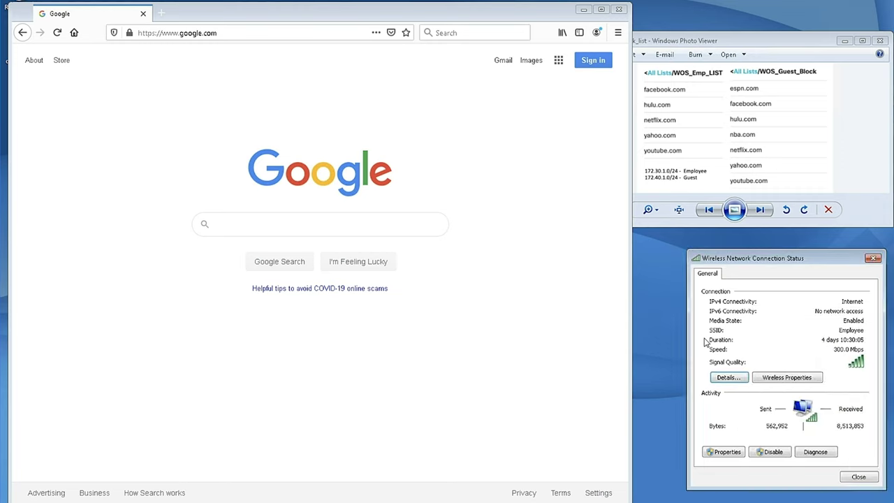
left_click(734, 379)
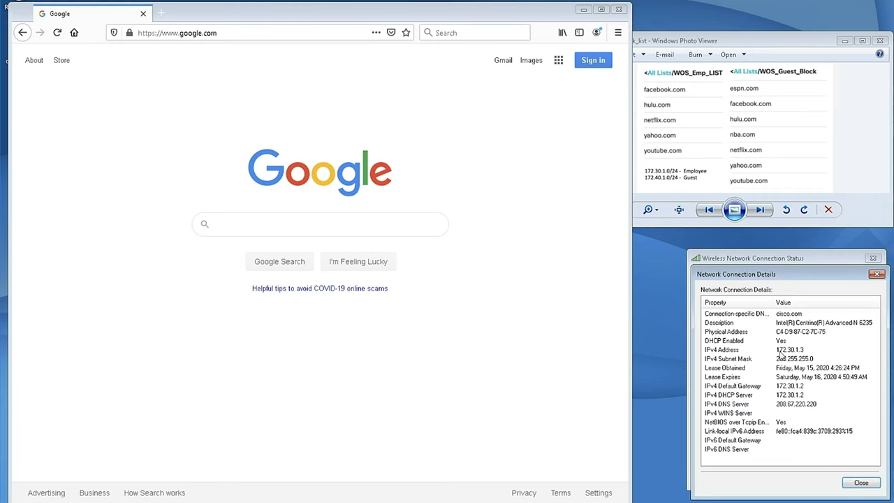
left_click(877, 274)
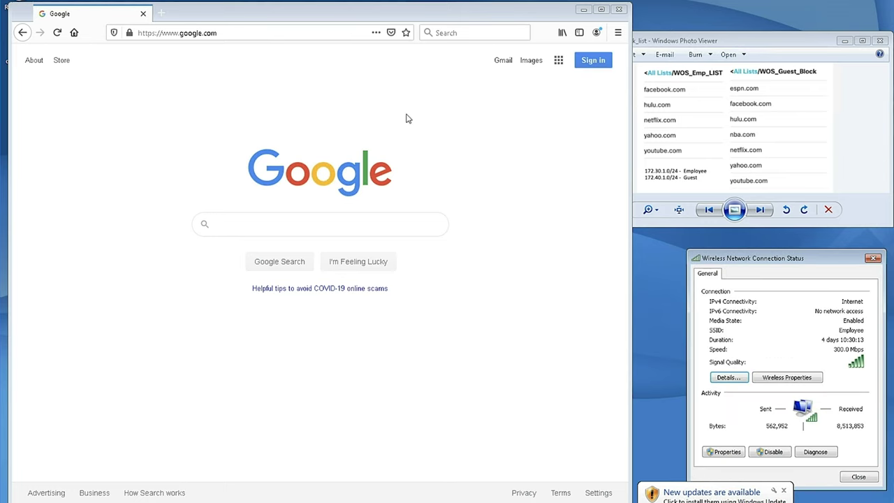
Step: Test the wireless employee policy in the browser by visiting espn.com, hulu.com and nba.com
left_click(303, 33)
type("espn")
key("Return")
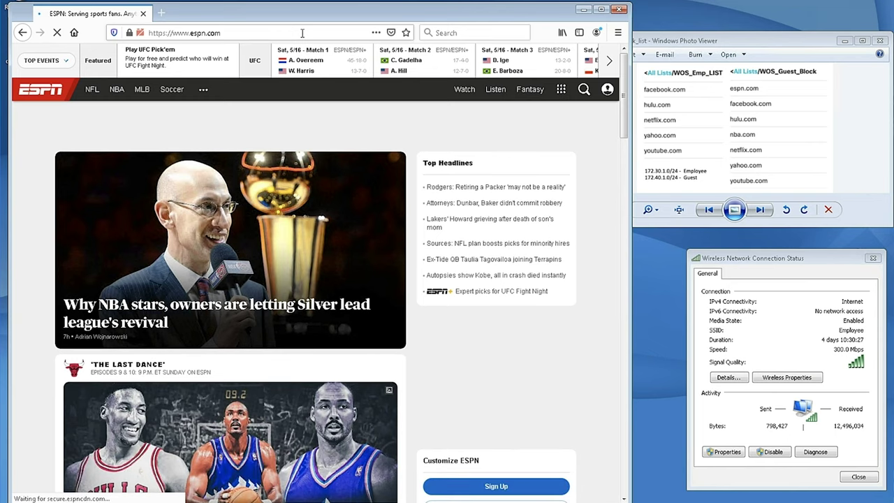
left_click(176, 32)
type("hulu")
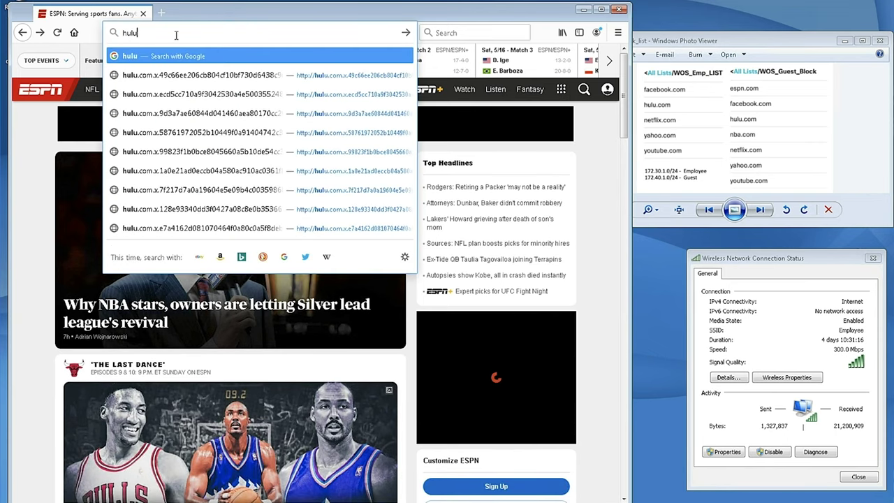
type(".com")
key("Return")
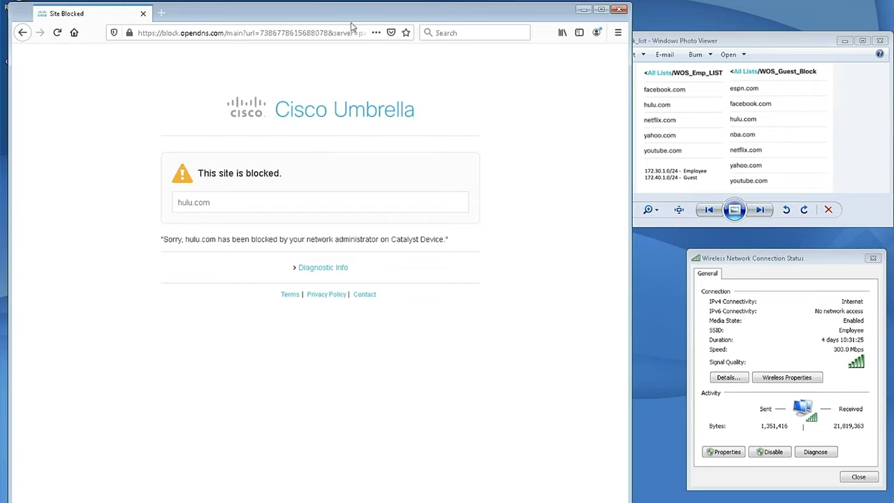
left_click(292, 33)
type("nba.com/")
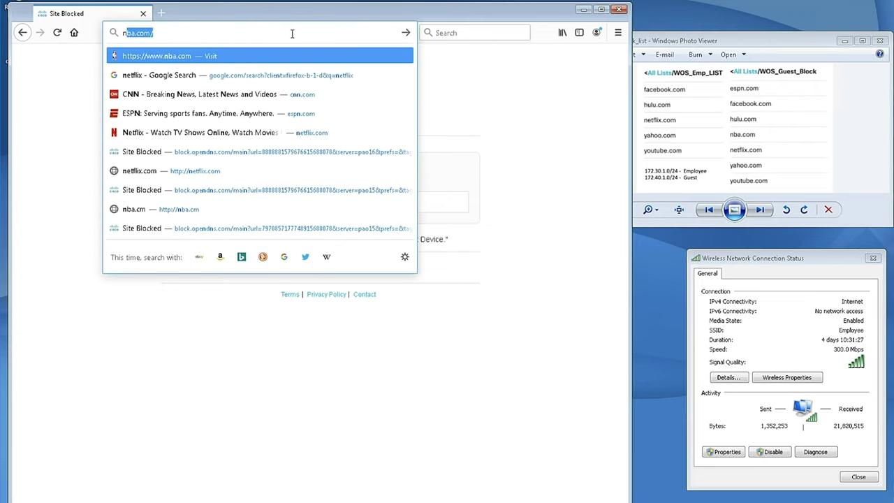
key("Return")
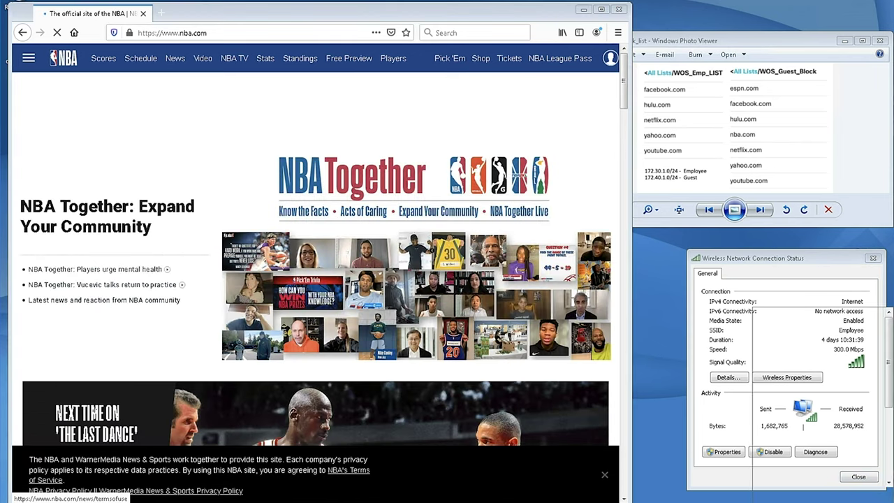
Step: Switch the laptop's wireless connection to the Guest network
left_click(845, 499)
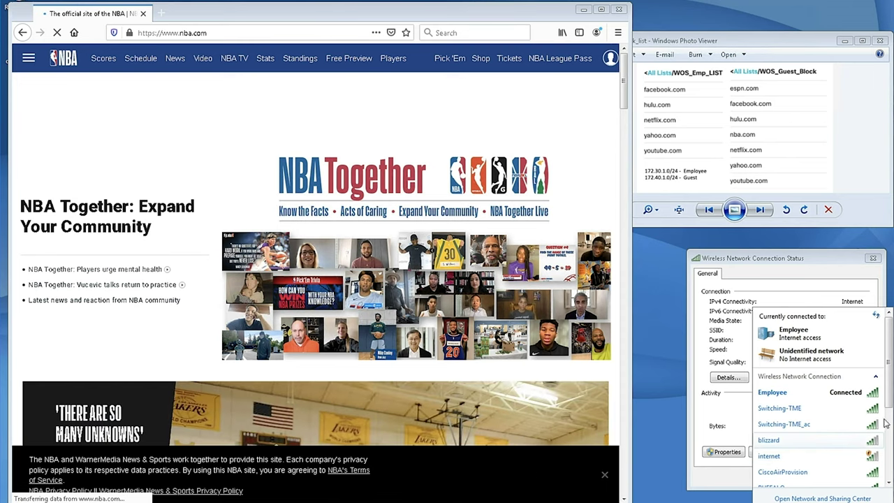
scroll(888, 410, "down", 1)
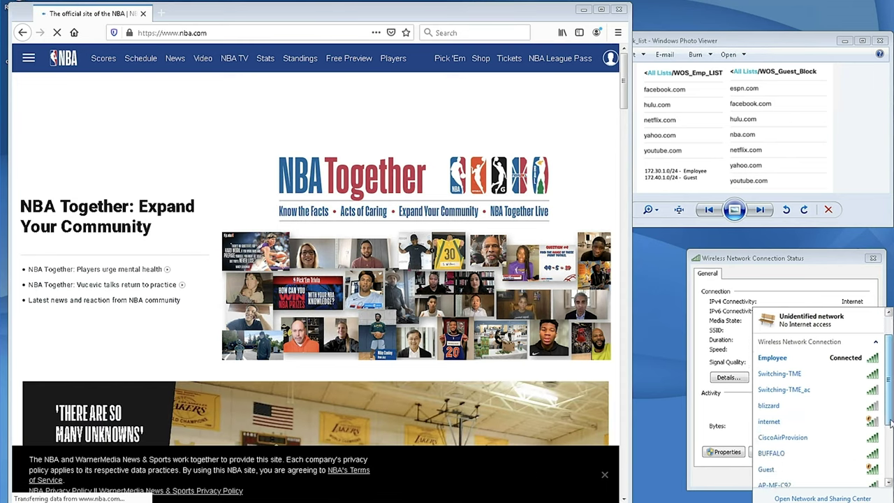
double_click(781, 458)
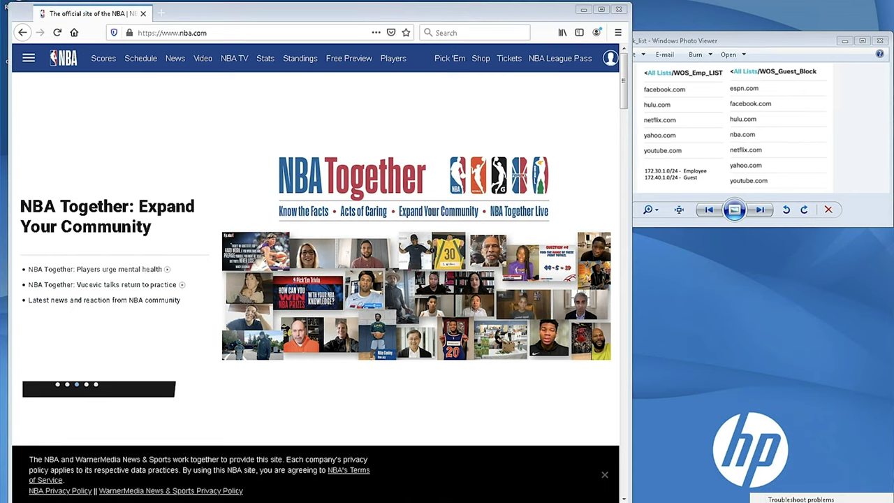
Step: Open the Wireless Network Connection status from the adapter settings and check the Guest connection's network details
left_click(803, 501)
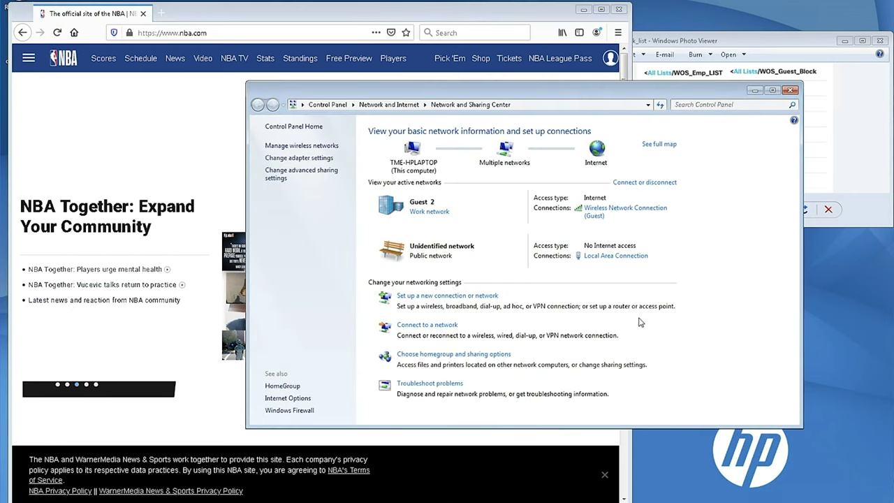
left_click(313, 160)
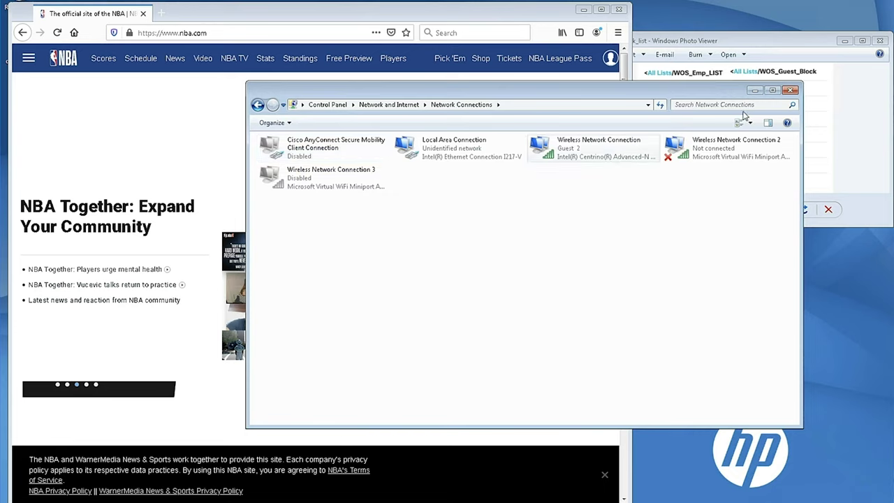
right_click(616, 149)
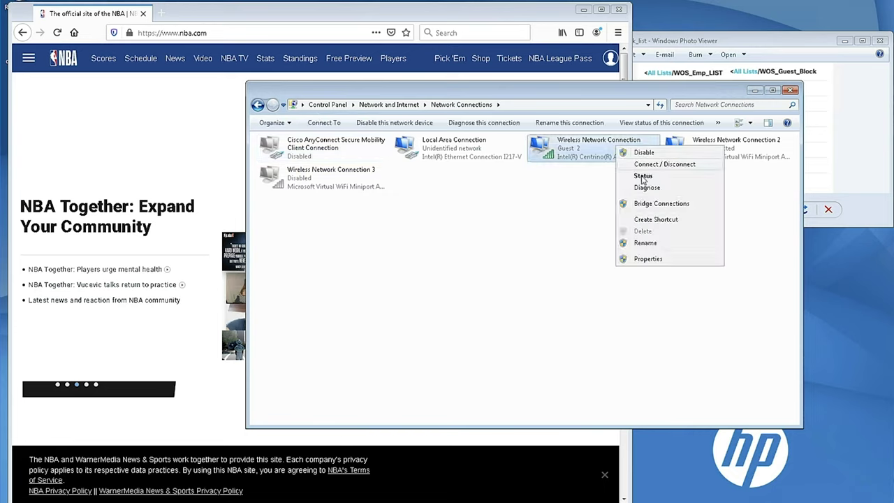
left_click(653, 178)
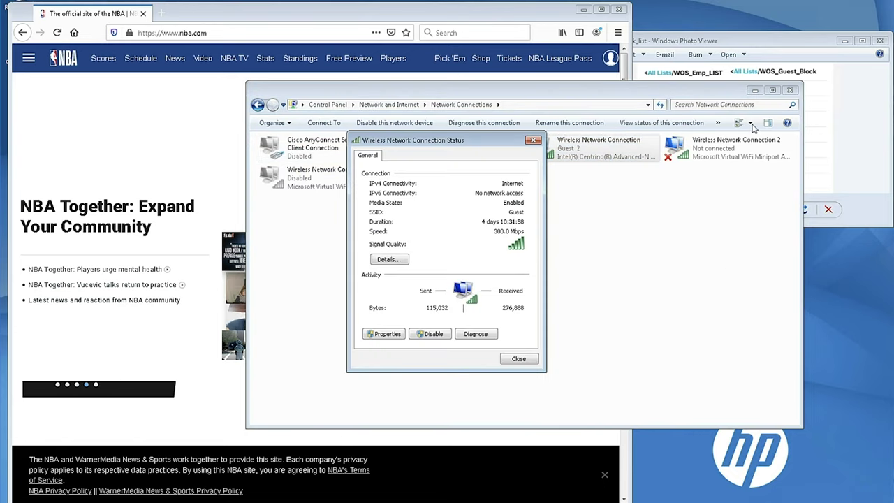
left_click(790, 90)
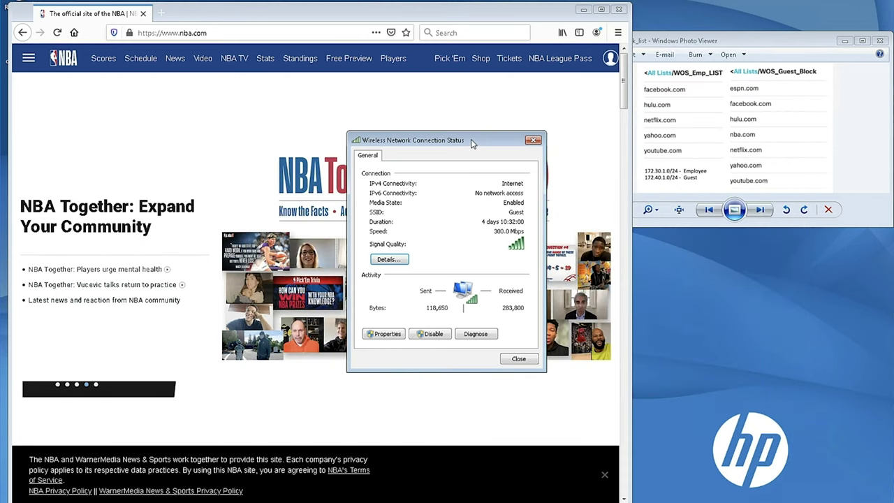
left_click_drag(804, 256, 803, 253)
left_click(722, 374)
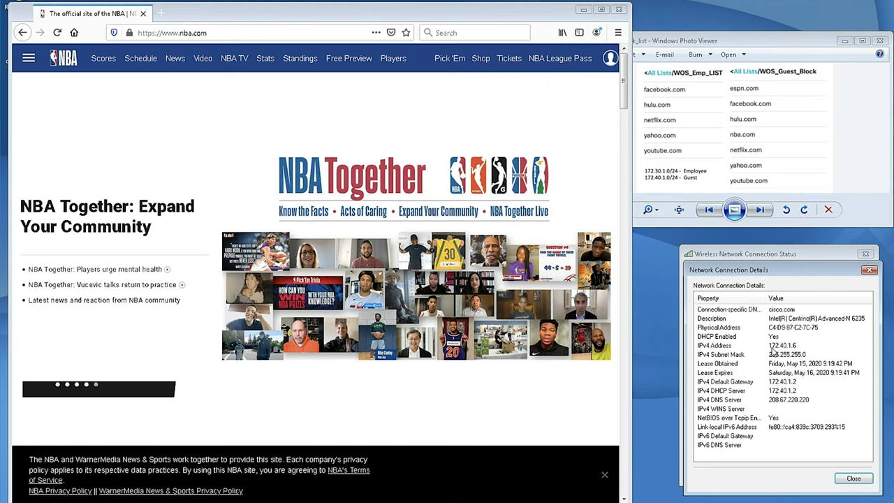
Step: Test the wireless guest policy by reloading nba.com, accepting the certificate risk and loading the site again
left_click(282, 32)
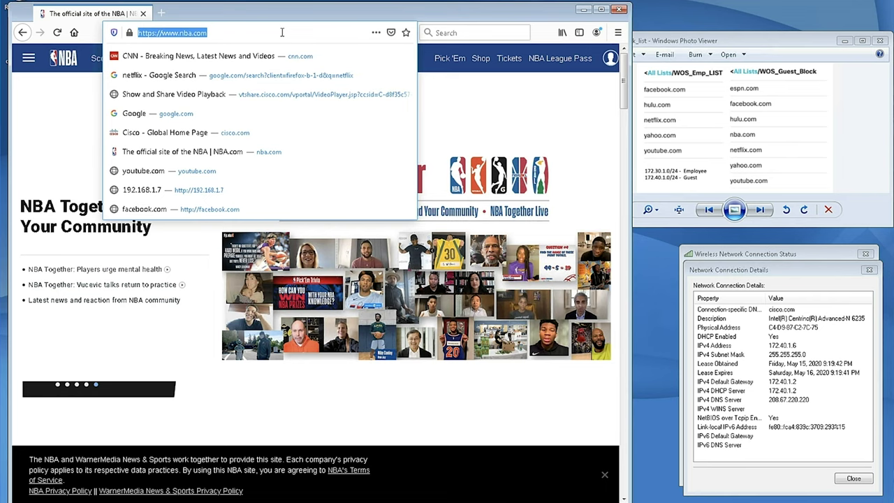
key("Return")
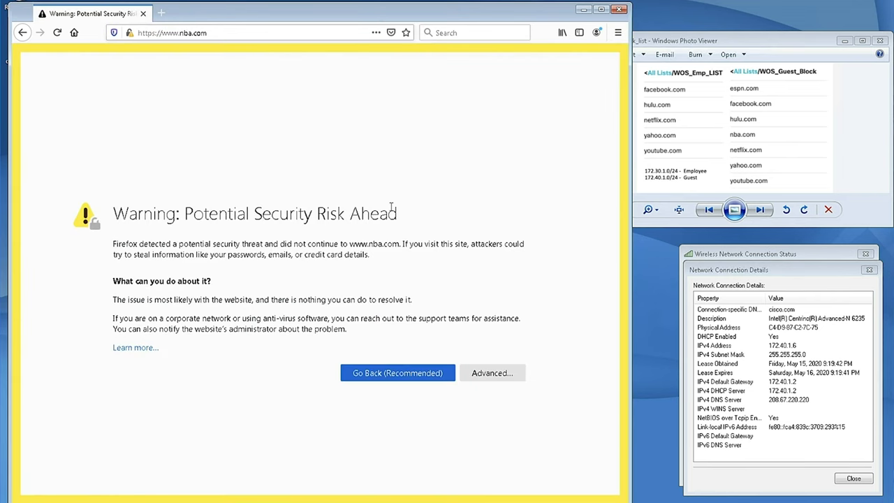
left_click(500, 376)
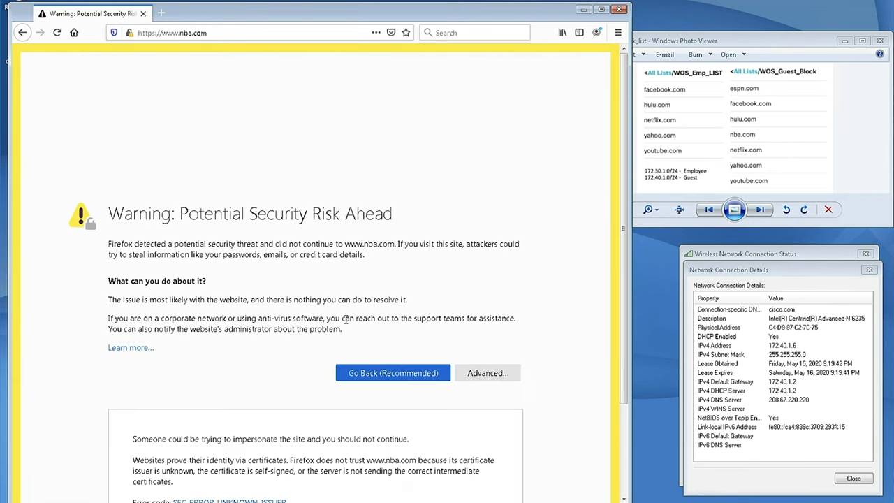
scroll(347, 317, "down", 3)
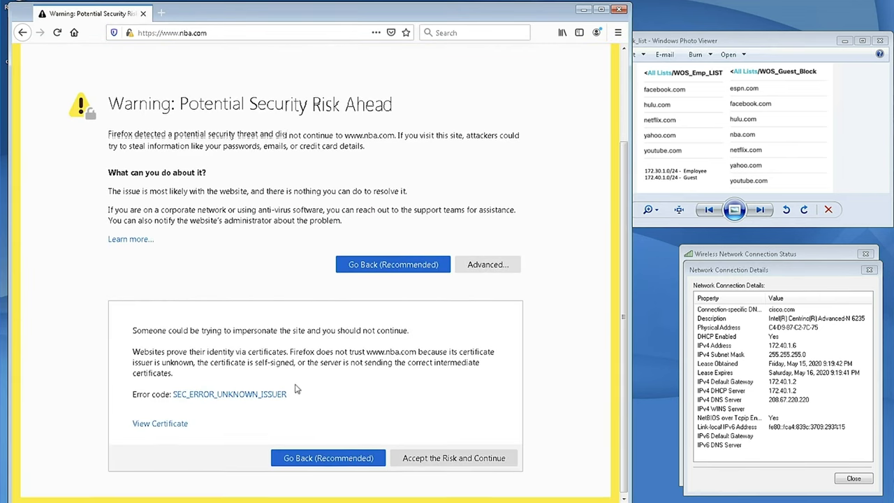
left_click(447, 455)
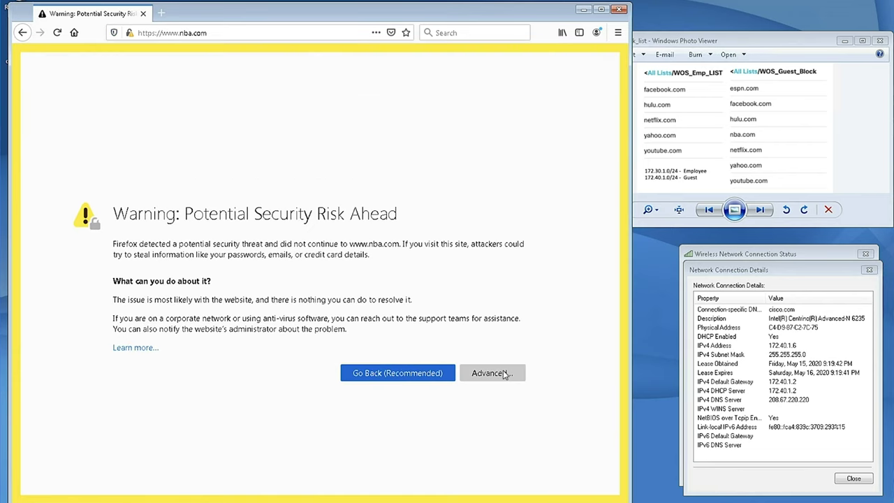
left_click(318, 33)
key("Return")
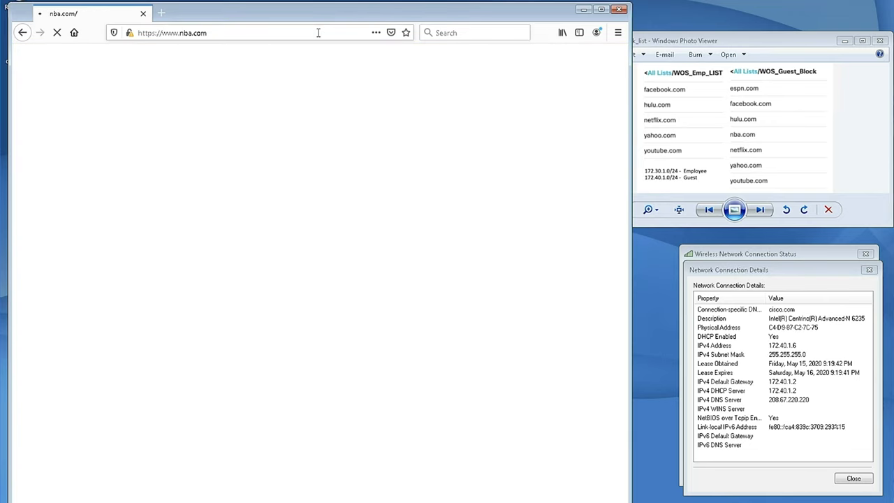